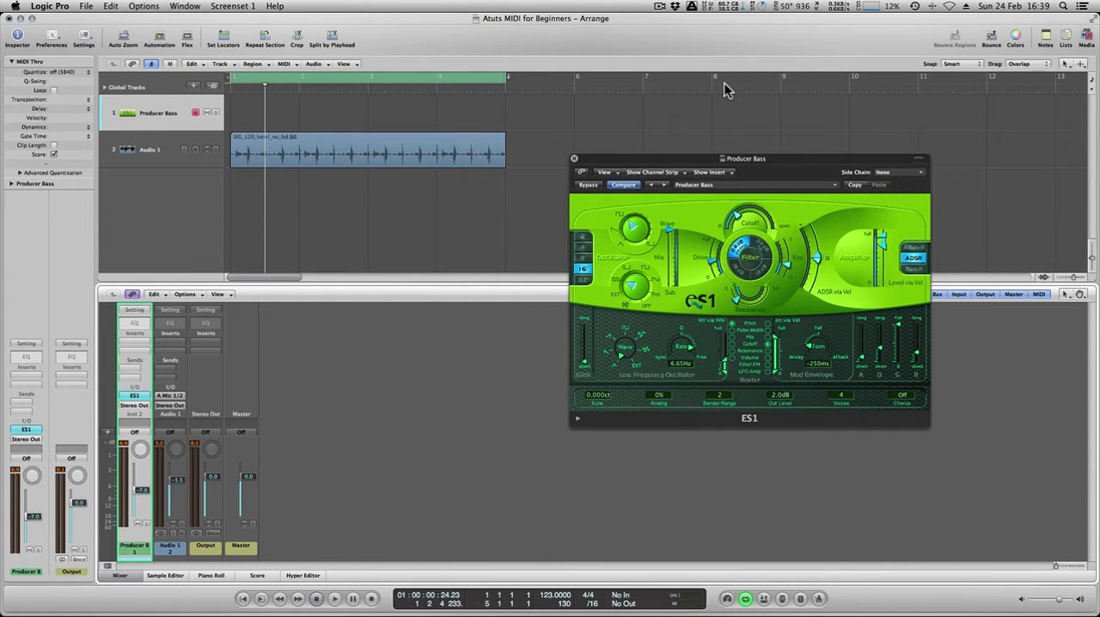
Play the drum loop on Audio 1 from the start of the project and return to bar 1.
key("Return")
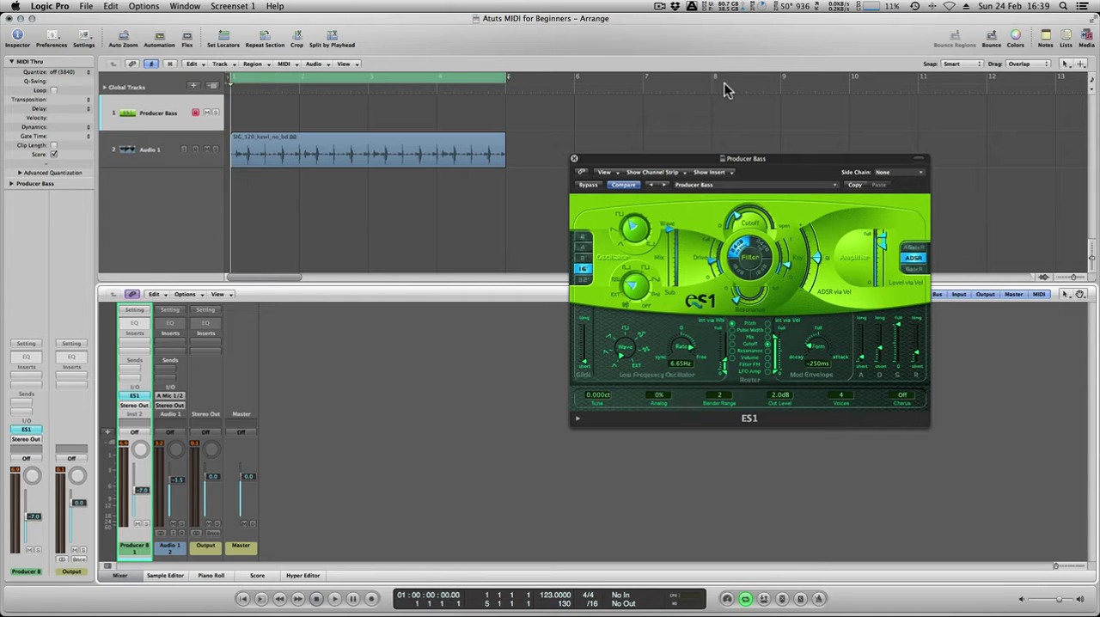
key("space")
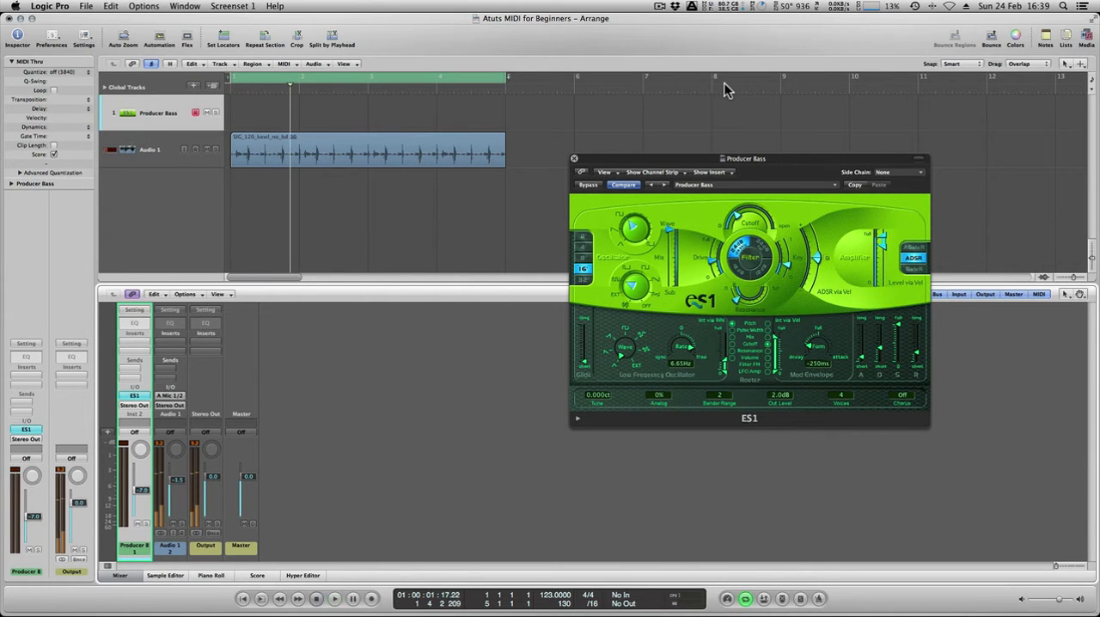
key("Return")
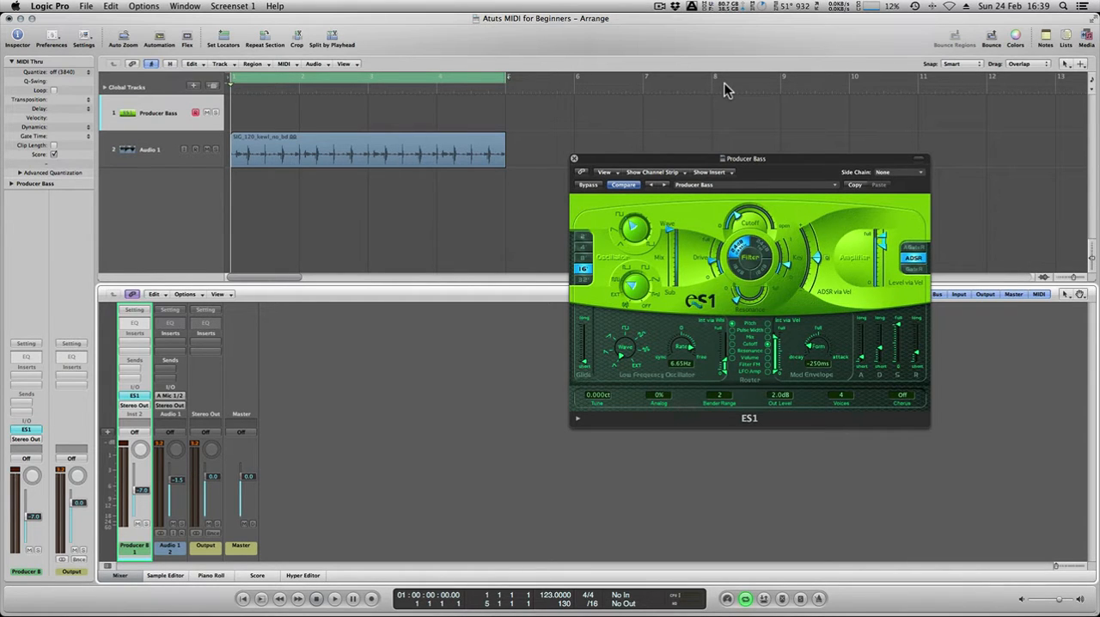
Add a new software instrument track below Audio 1 and browse the AU instruments available for it.
double_click(191, 202)
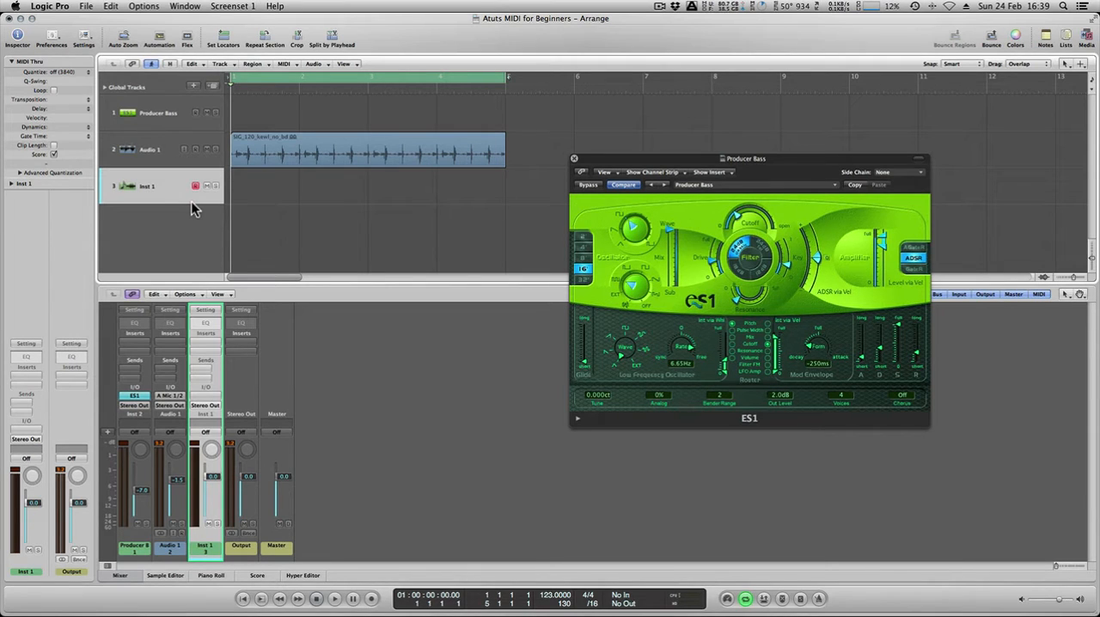
left_click(203, 396)
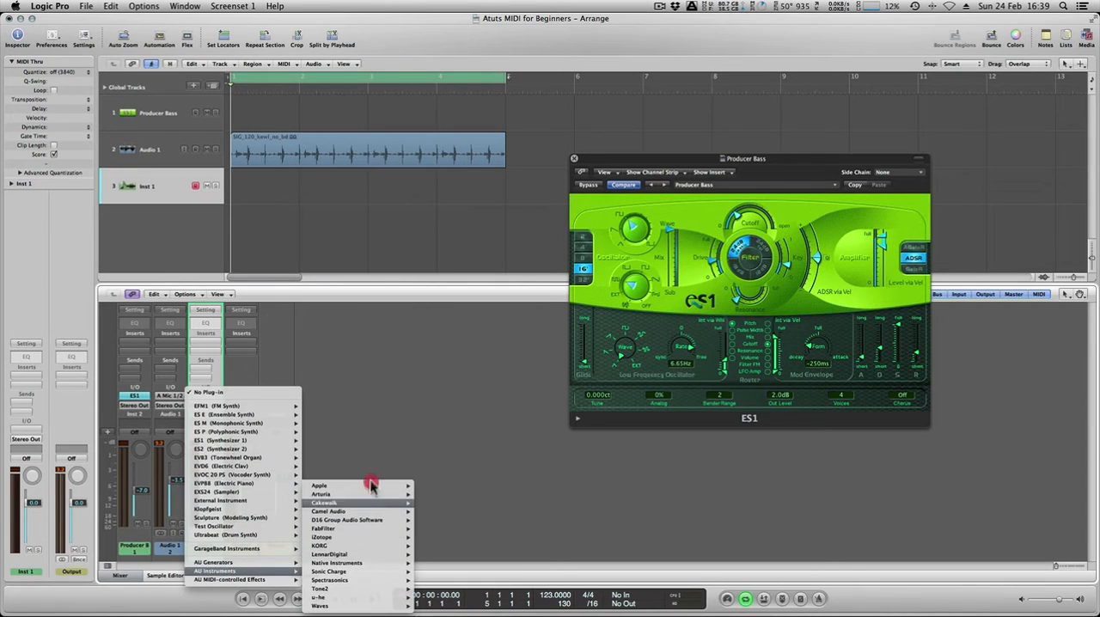
left_click(374, 397)
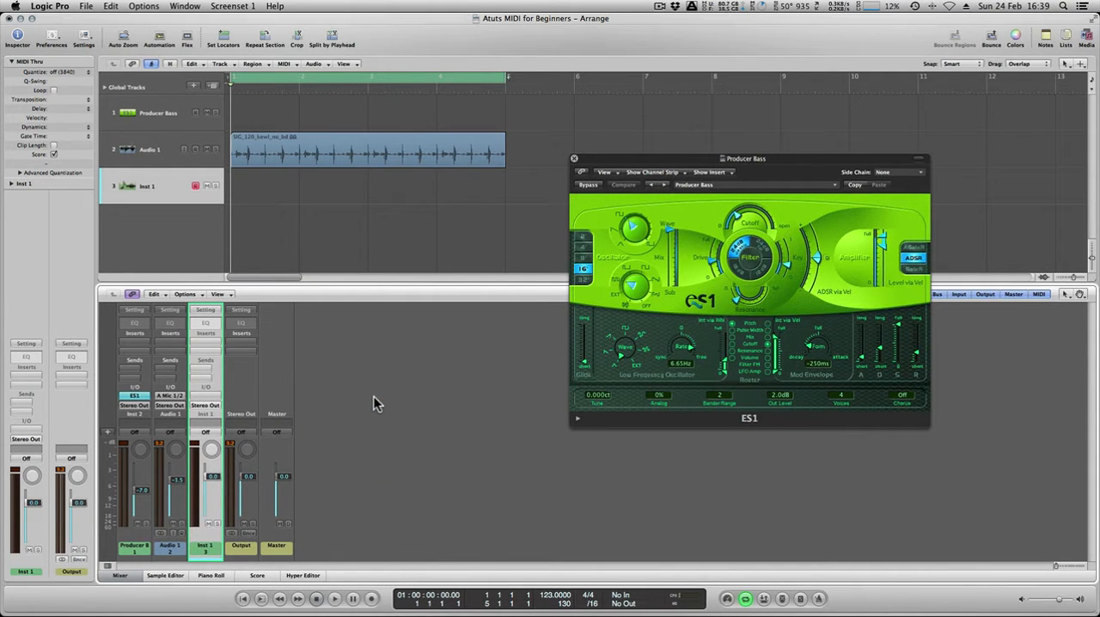
Record a two-bar MIDI bass part on the Producer Bass track while the drum loop plays.
mouse_move(628, 161)
left_mouse_down()
mouse_move(647, 173)
mouse_move(640, 162)
left_mouse_up()
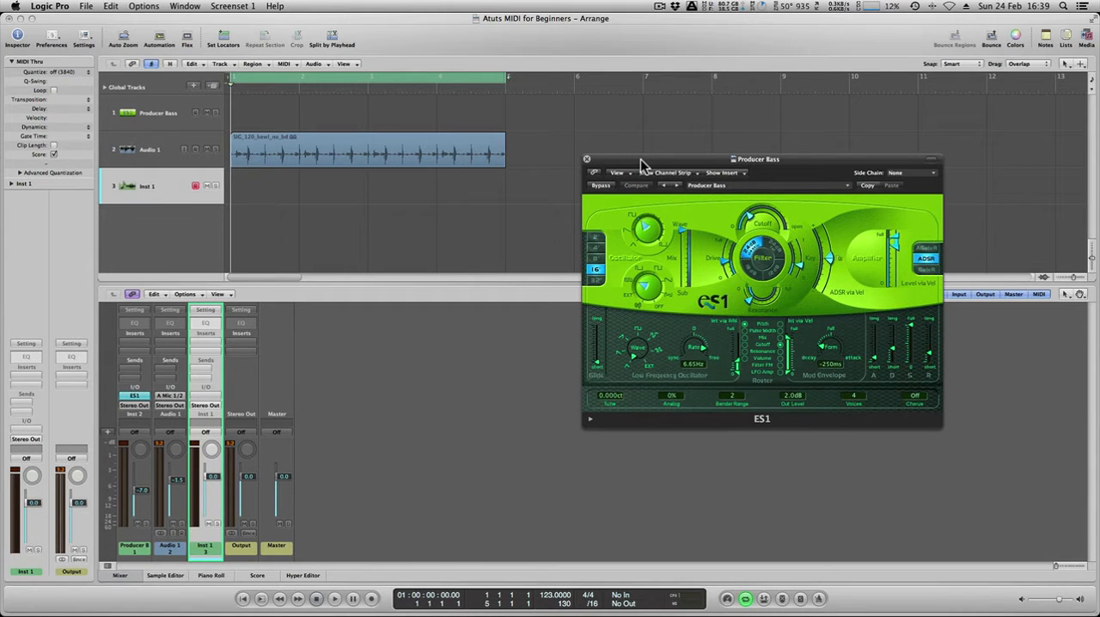
left_click(131, 113)
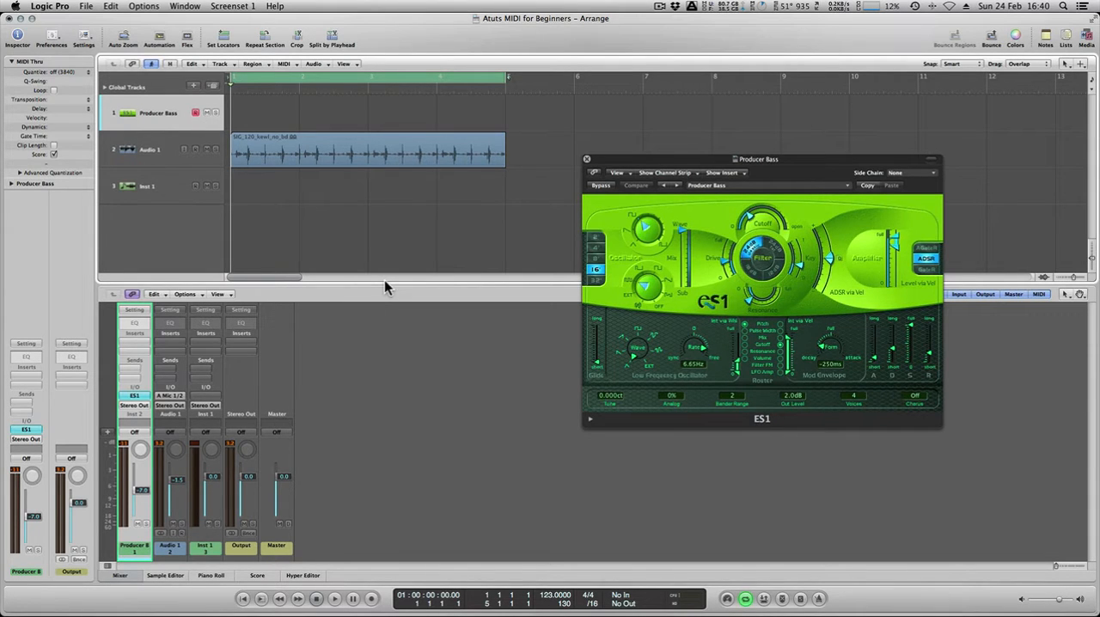
key("space")
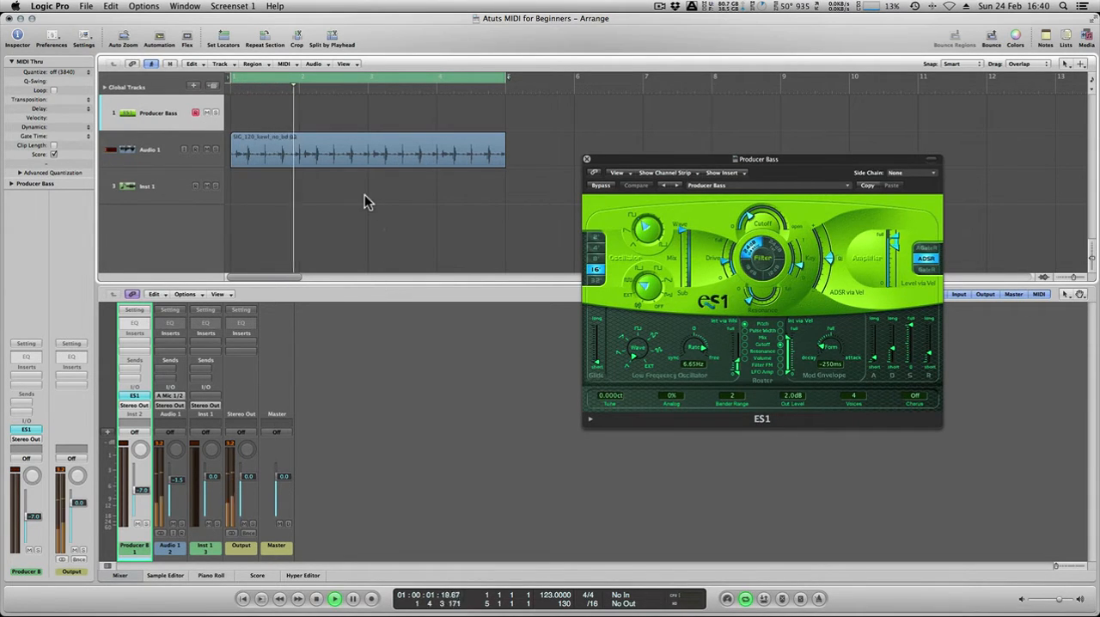
left_click(371, 598)
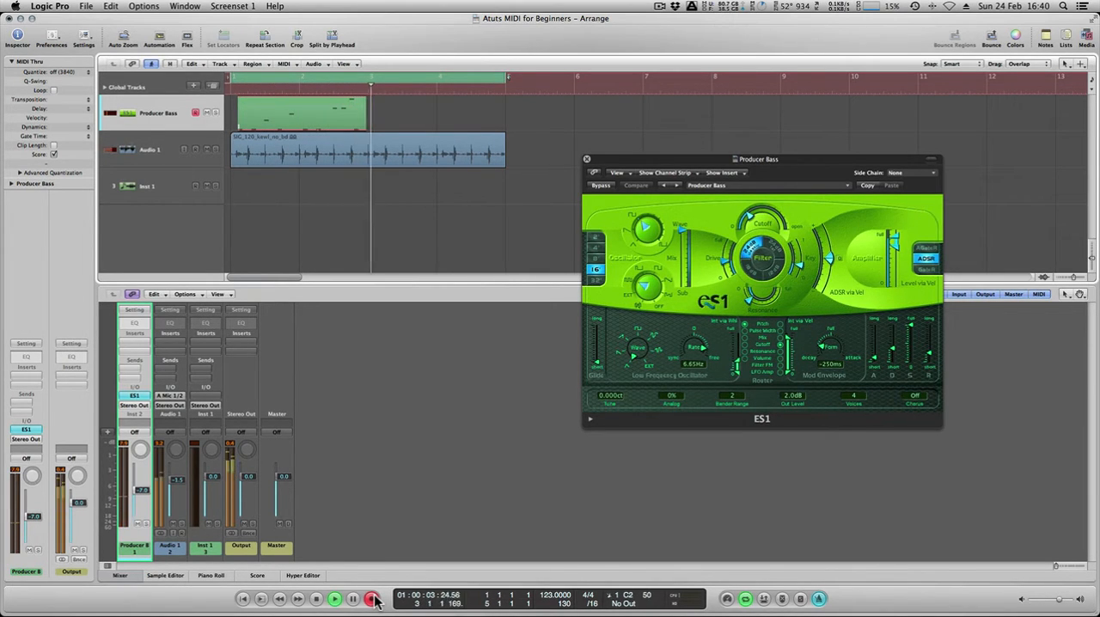
left_click(371, 599)
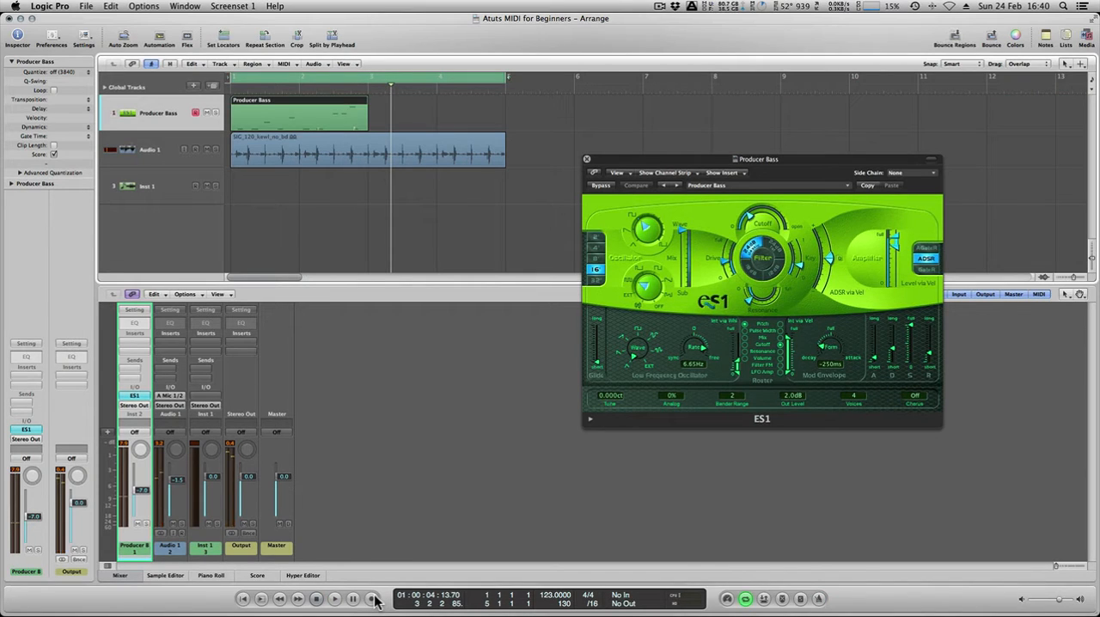
Open the recorded Producer Bass region in the Piano Roll.
left_click(330, 198)
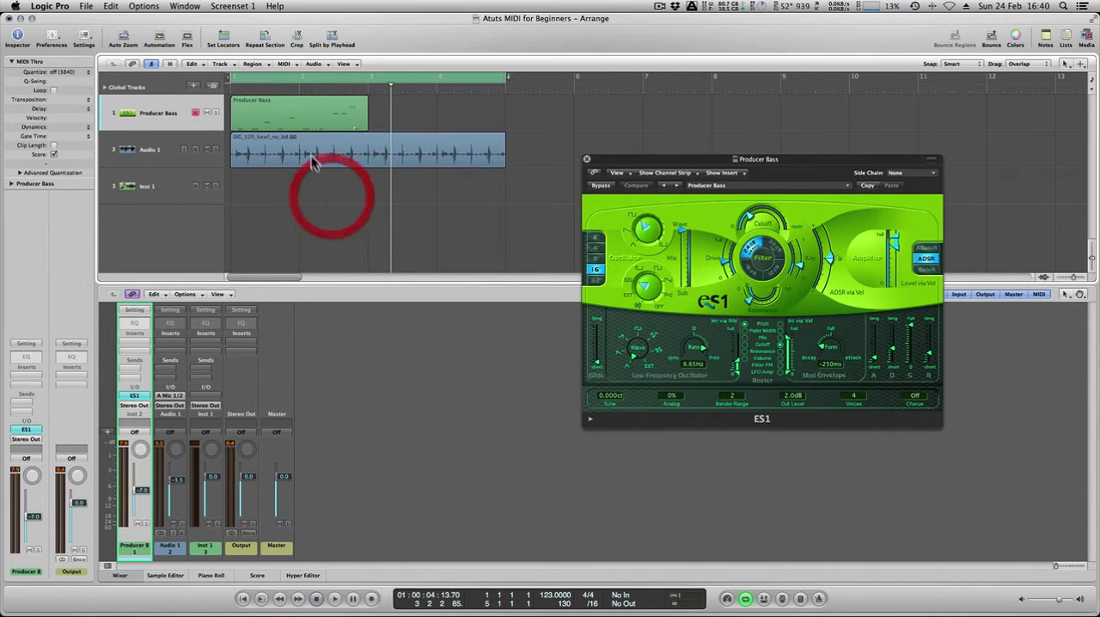
double_click(307, 114)
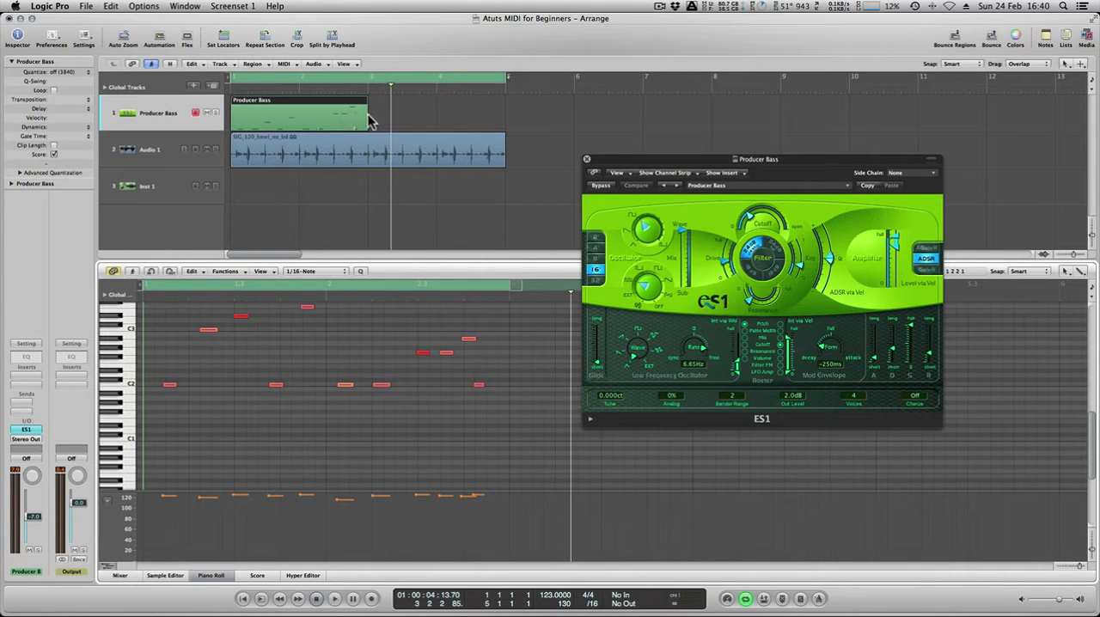
left_click(403, 114)
Loop the Producer Bass region out to bar 5, matching the length of the drum loop.
left_click(368, 101)
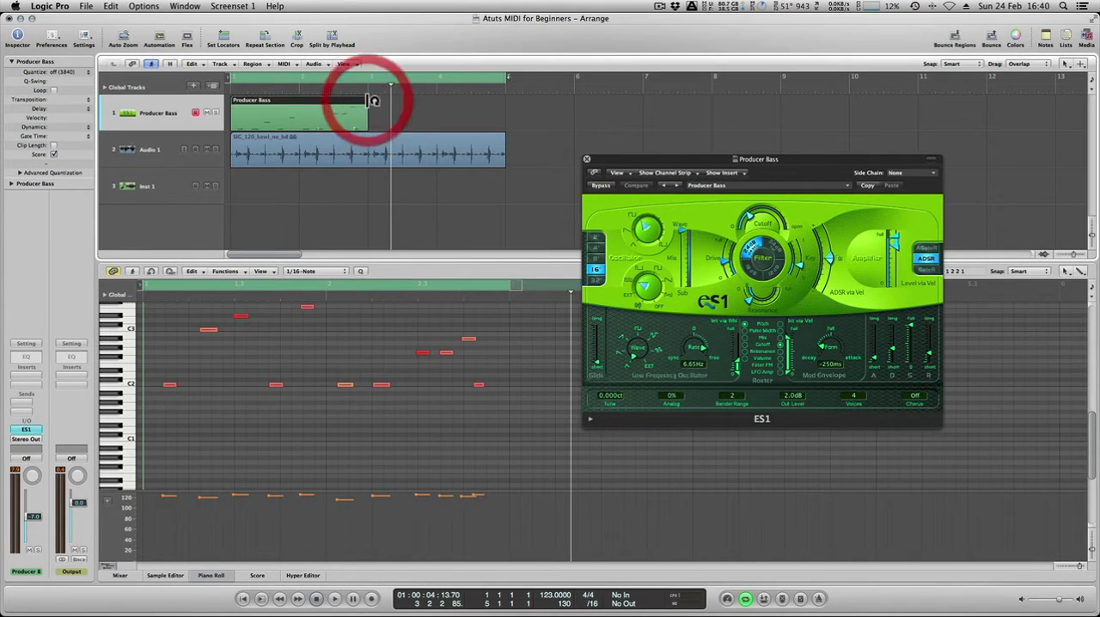
left_click_drag(371, 100, 512, 97)
left_click(550, 122)
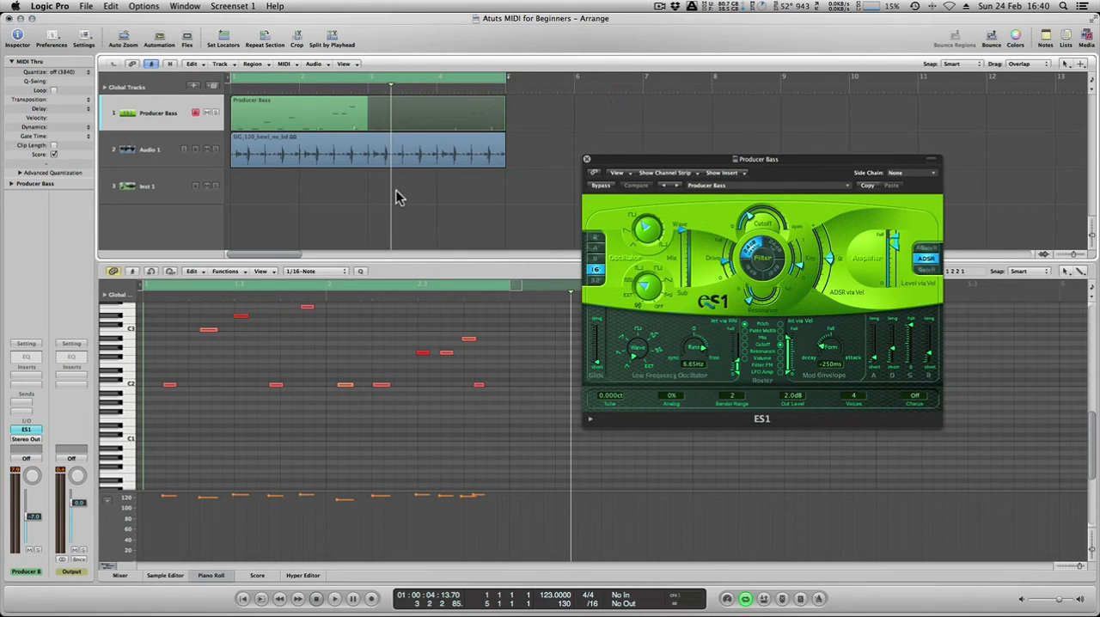
Enlarge the Piano Roll and lower the velocities of the third and fourth bass notes to about 110–115.
left_click(351, 260)
left_click_drag(352, 260, 356, 206)
scroll(361, 334, "up", 4)
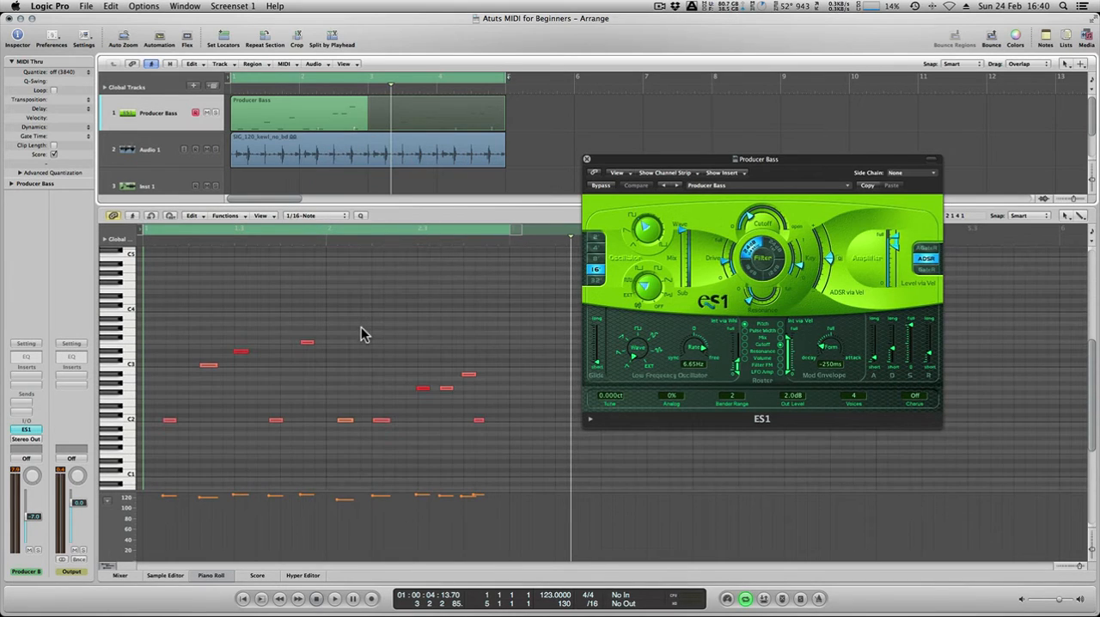
left_click(238, 353)
mouse_move(200, 503)
left_mouse_down()
mouse_move(197, 524)
mouse_move(201, 500)
left_mouse_up()
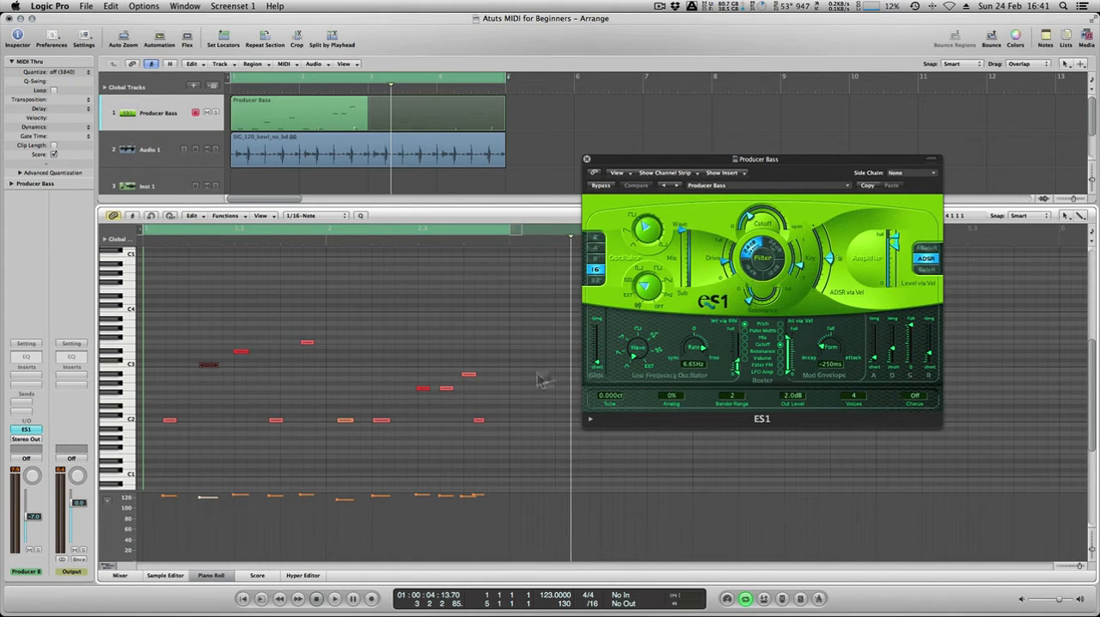
mouse_move(197, 501)
left_mouse_down()
mouse_move(236, 513)
mouse_move(233, 504)
mouse_move(270, 500)
left_mouse_up()
left_click_drag(199, 509, 197, 497)
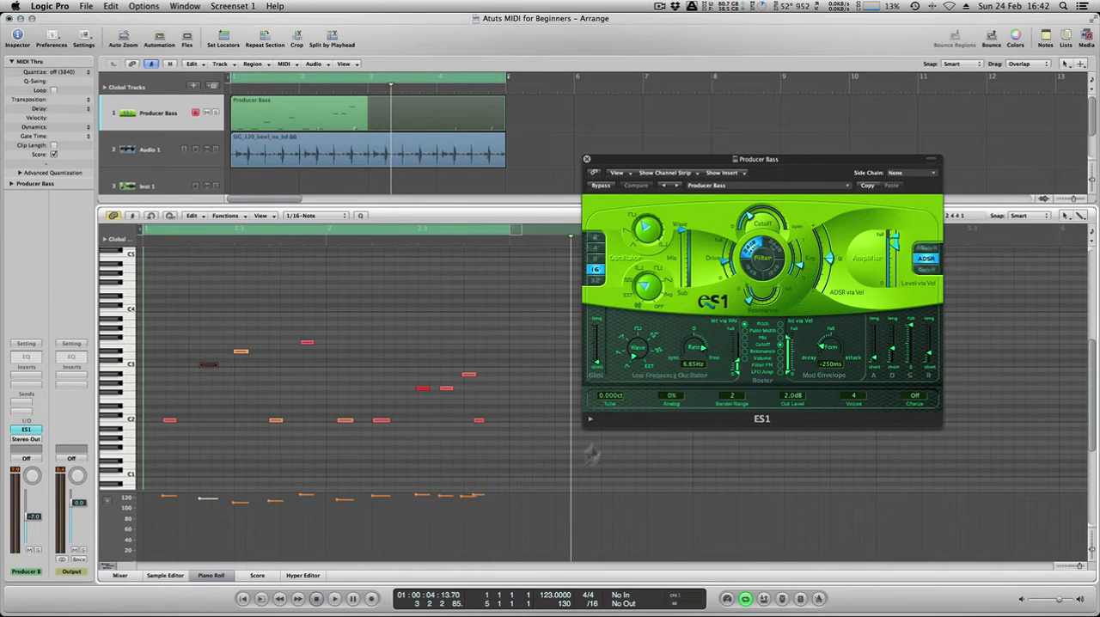
Quantize all notes of the bass part to 1/16-Note and play the result from the start.
left_click_drag(171, 290, 494, 467)
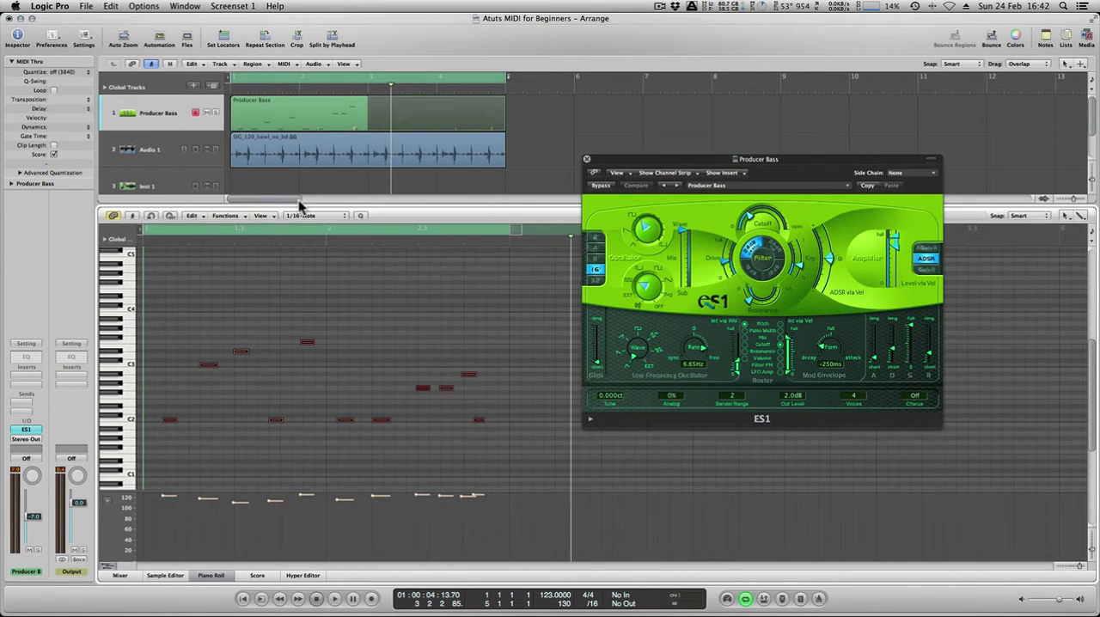
left_click(361, 217)
left_click(362, 218)
left_click(362, 218)
left_click(361, 274)
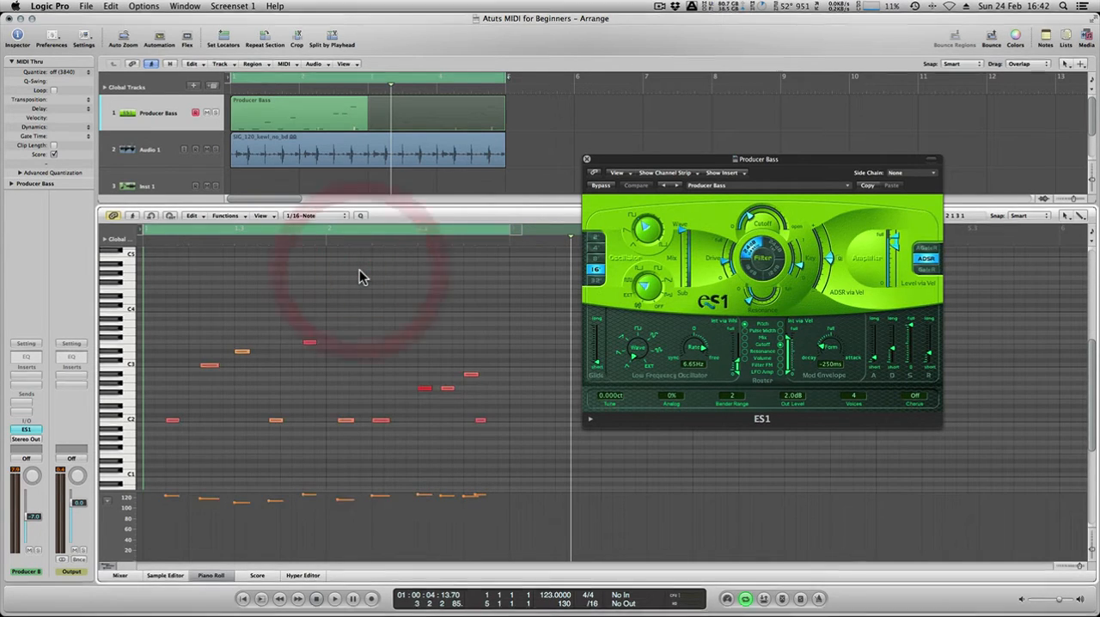
key("Return")
key("space")
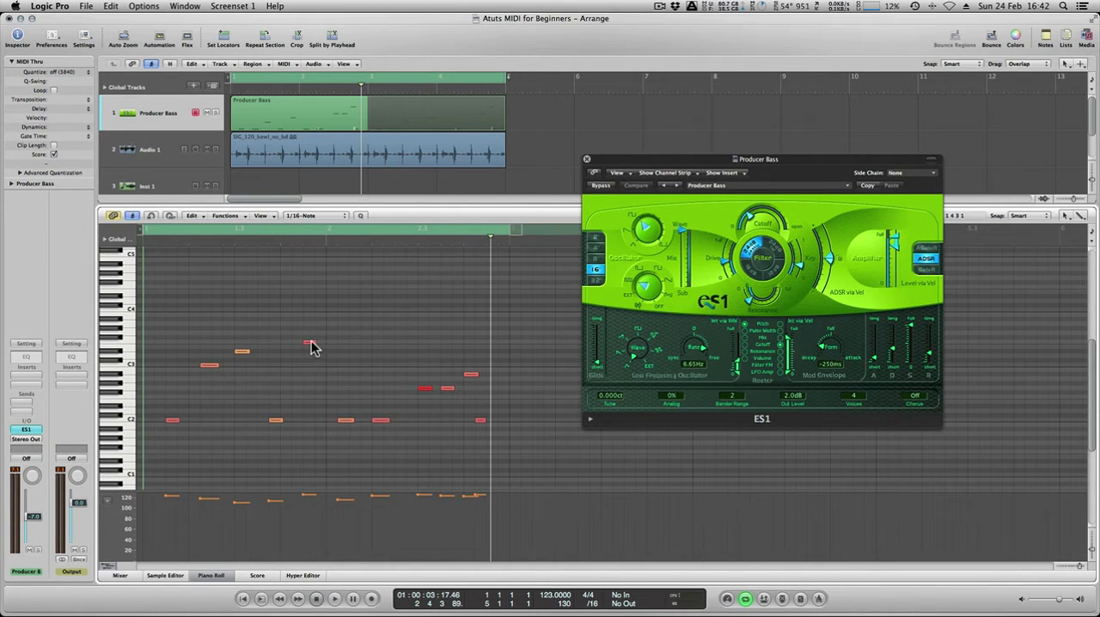
Add a C3 note and a note above C4 near the end of bar 1, plus a shortened C3 note at the region's end.
left_click_drag(312, 347, 298, 364)
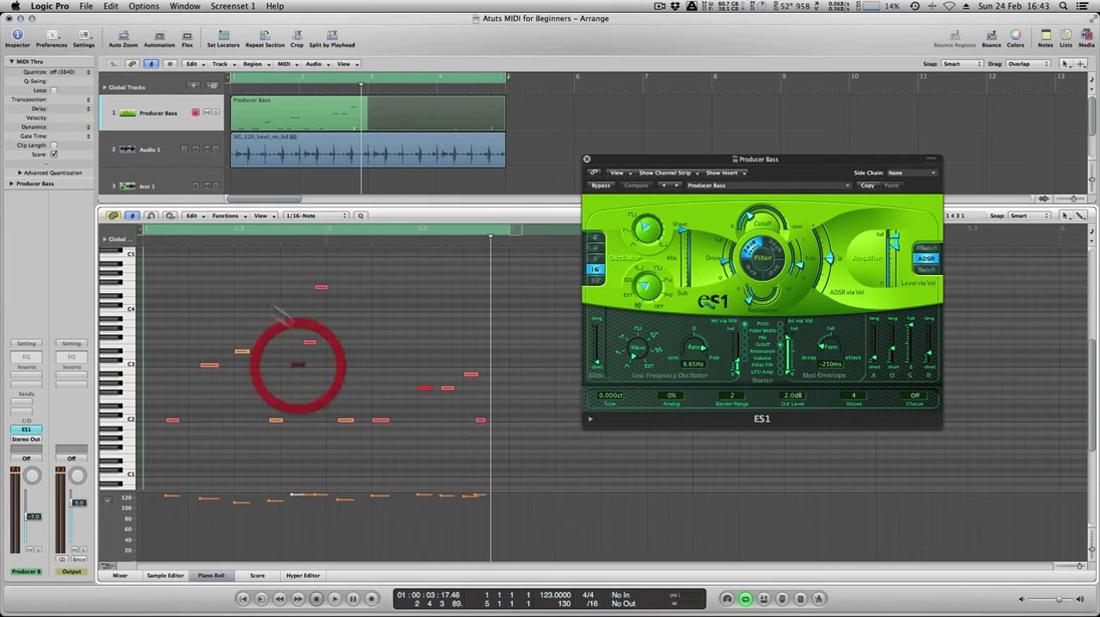
right_click(231, 277)
left_click(238, 226)
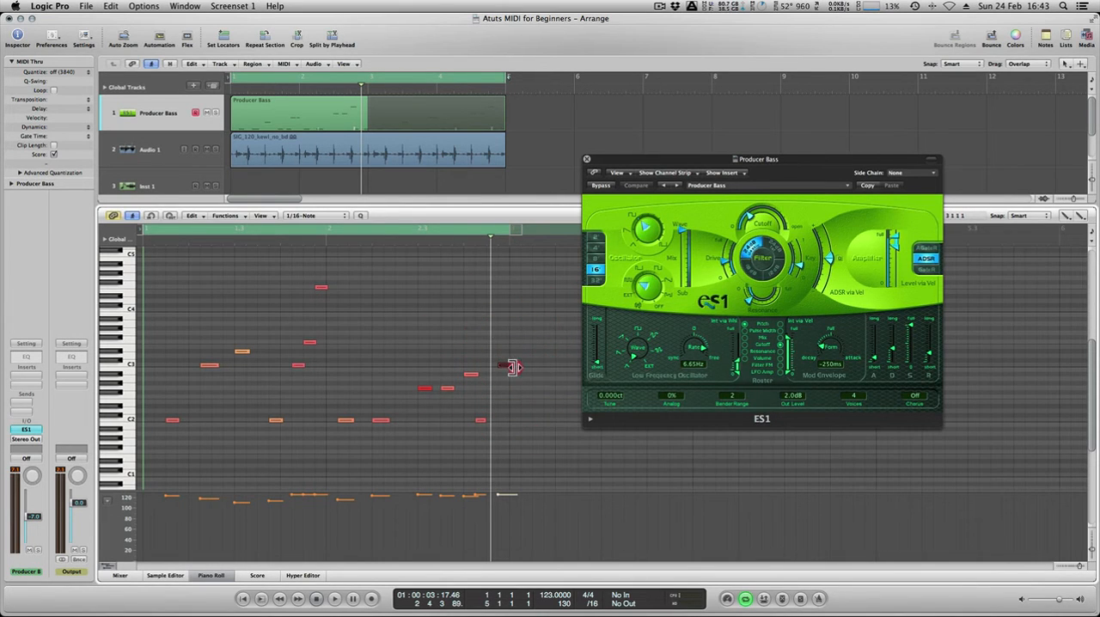
left_click_drag(513, 367, 506, 367)
Raise the ES1 filter cutoff slightly and play the looped bass part with the drums.
key("space")
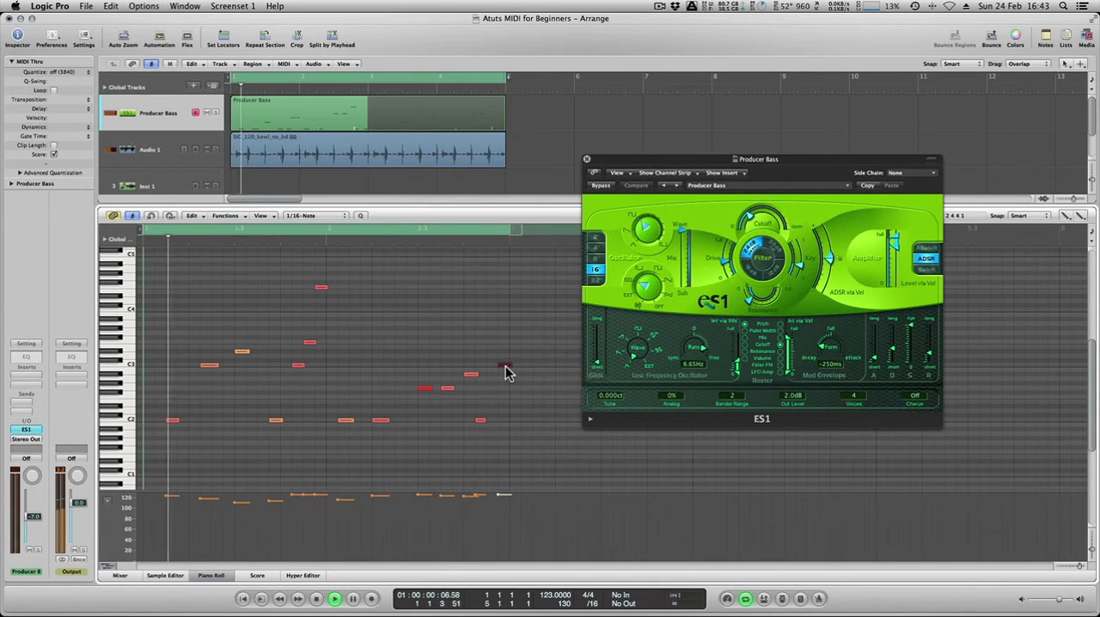
mouse_move(761, 226)
left_mouse_down()
mouse_move(763, 208)
mouse_move(763, 217)
left_mouse_up()
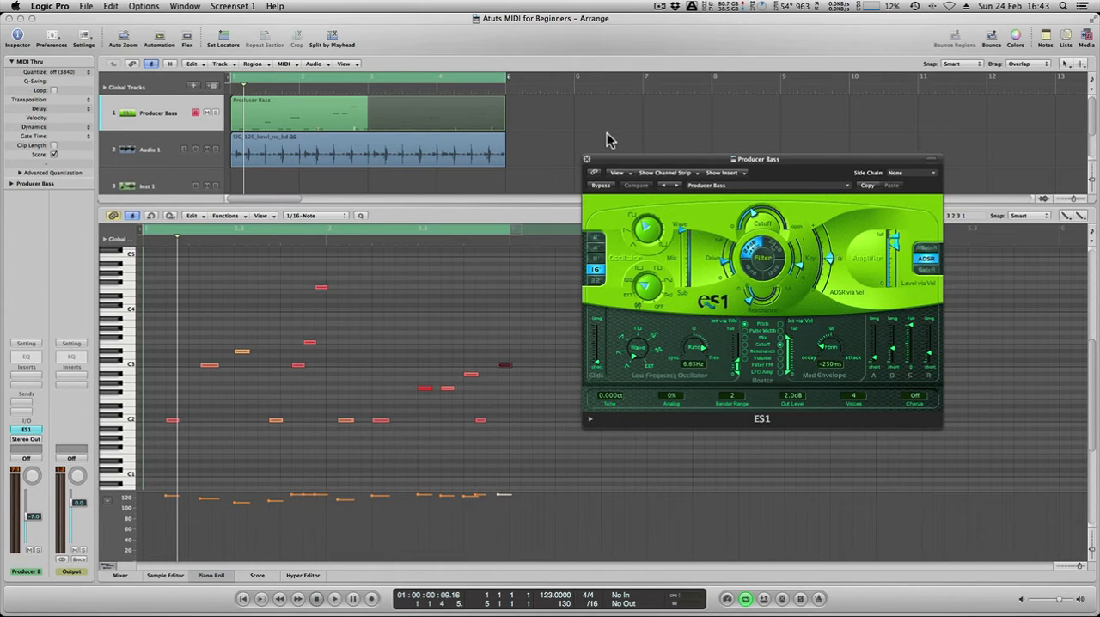
key("space")
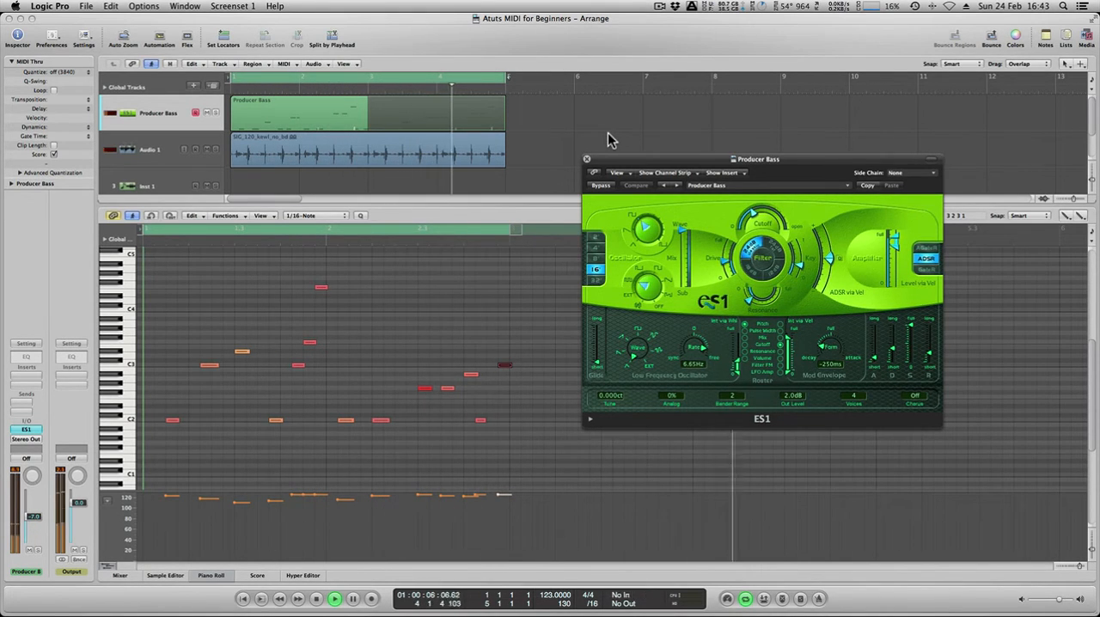
key("space")
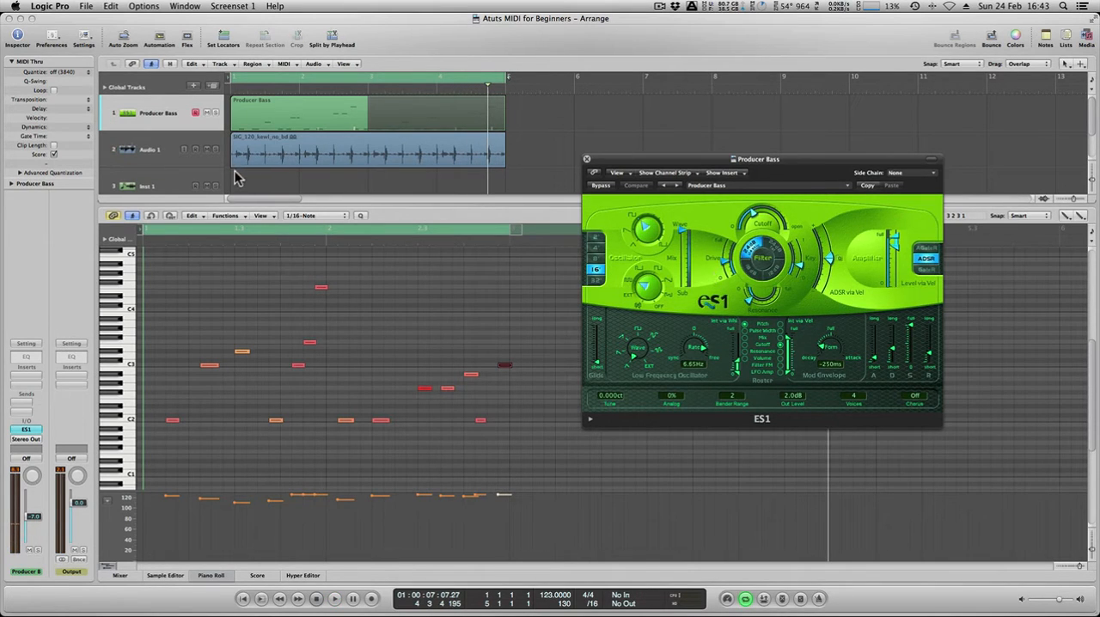
left_click(291, 213)
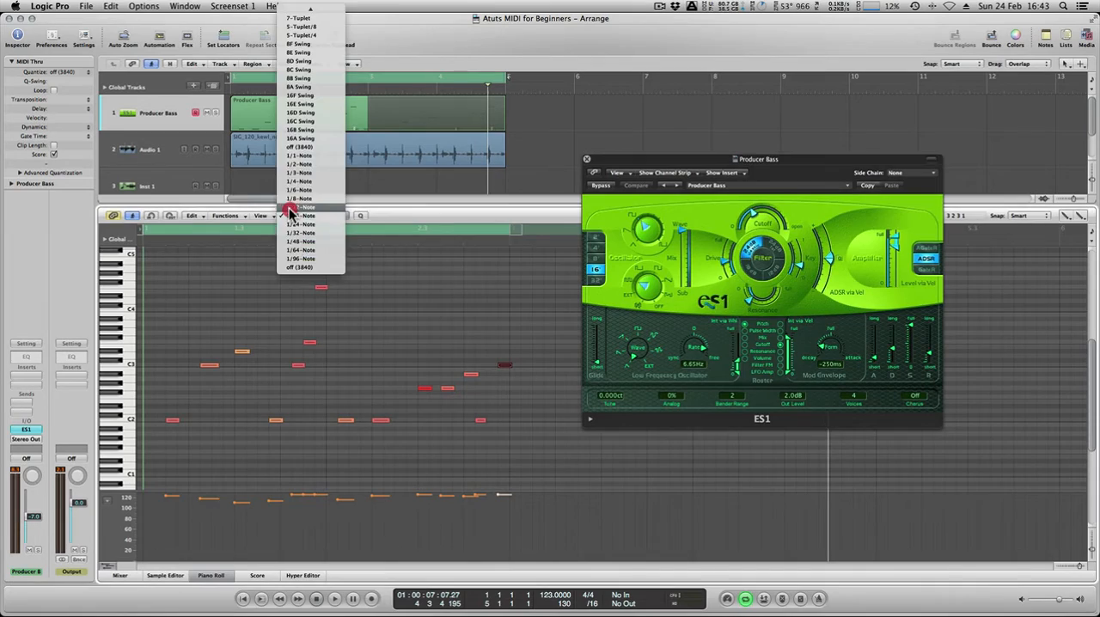
left_click(408, 200)
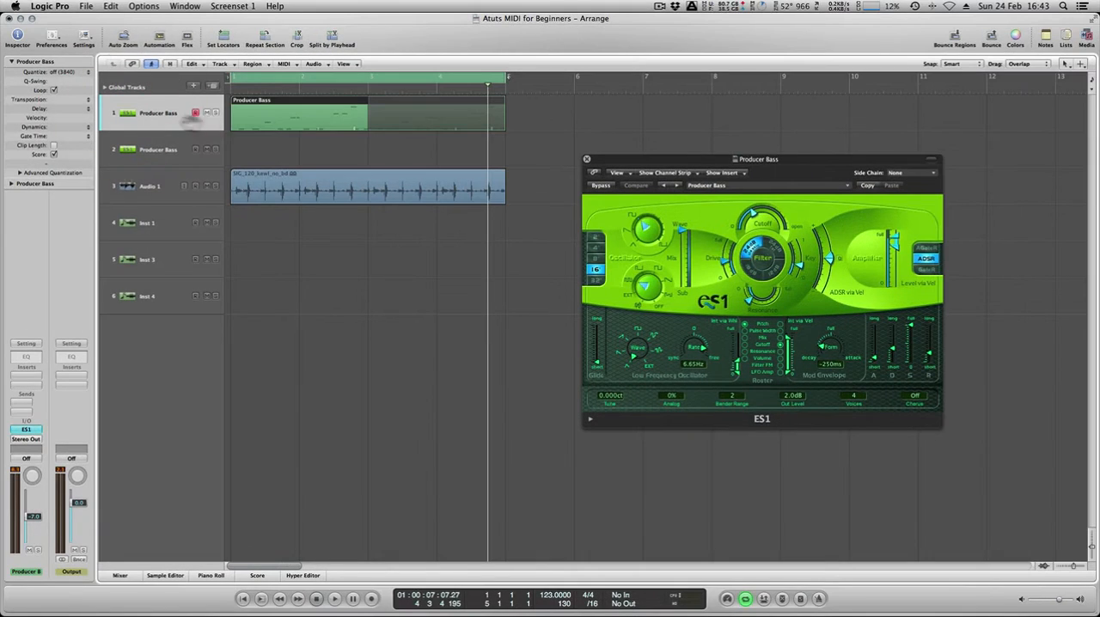
Record a four-bar region of MIDI controller movements on the second Producer Bass track and open it in the Piano Roll.
left_click(245, 141)
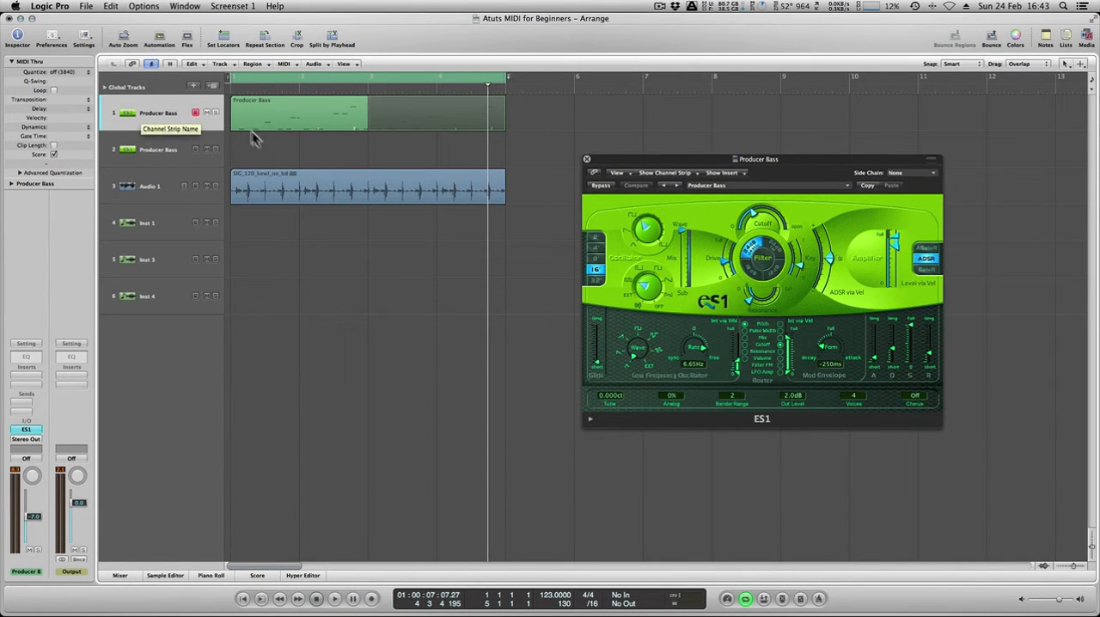
left_click(270, 140)
left_click(161, 148)
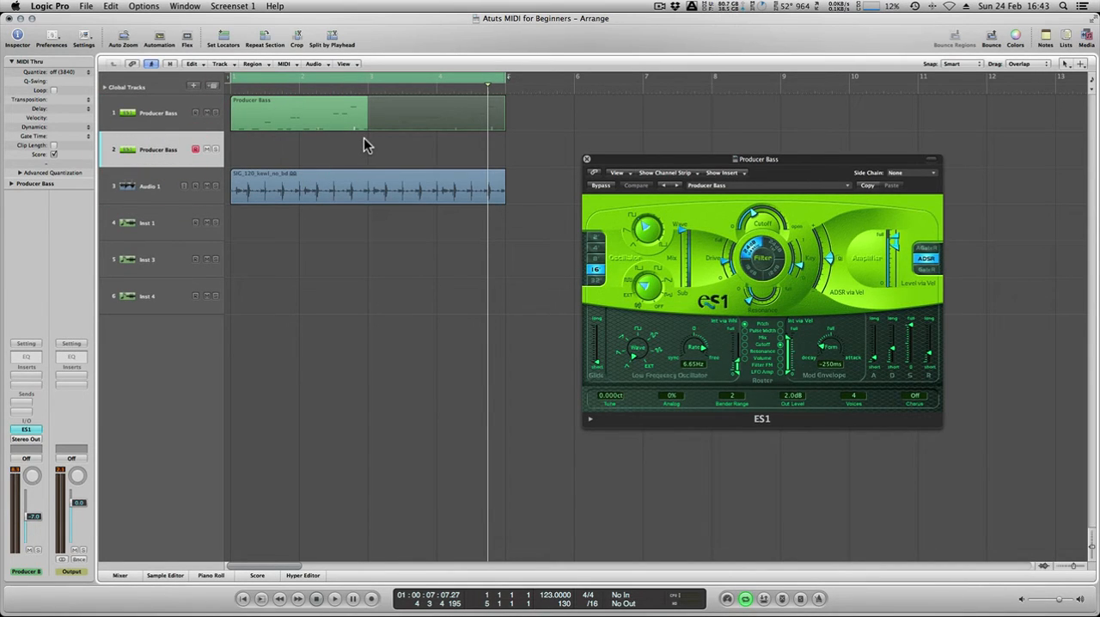
key("Return")
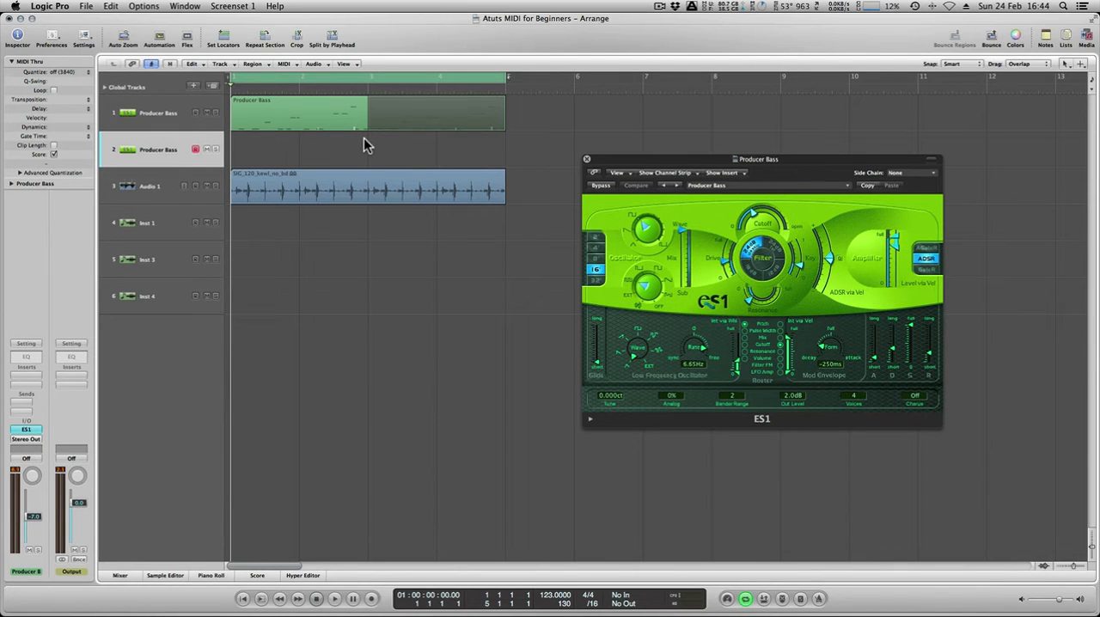
key("r")
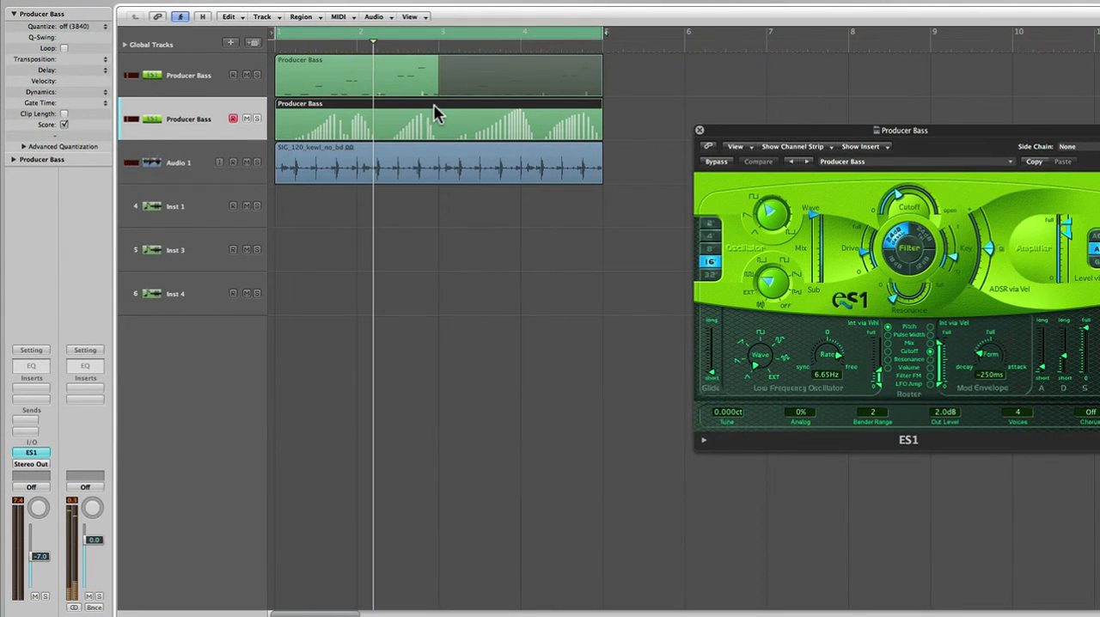
key("space")
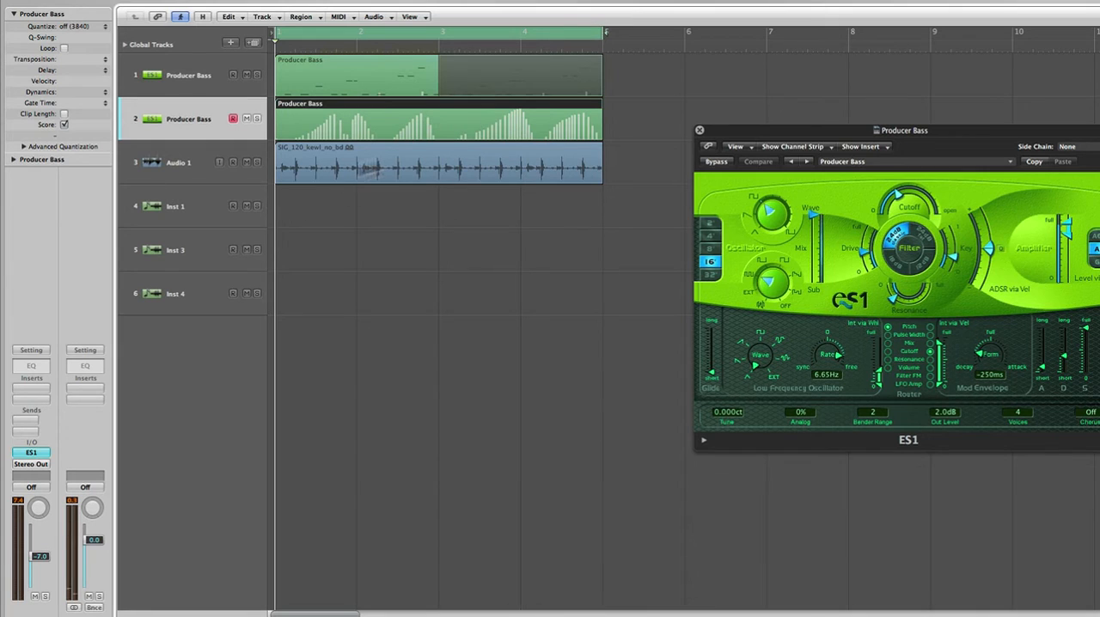
double_click(565, 128)
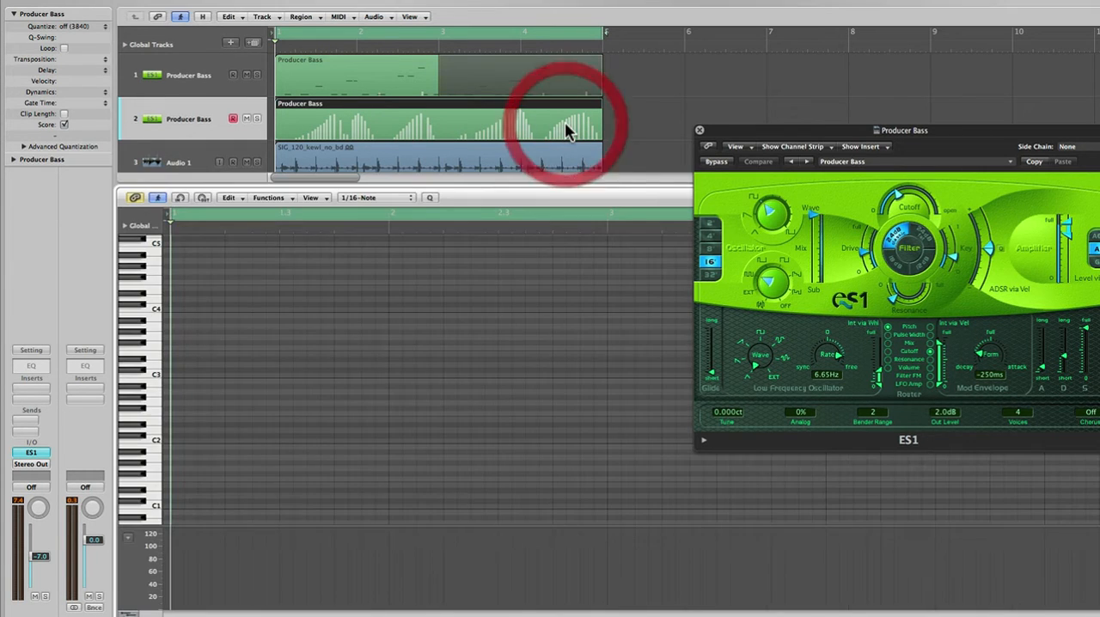
Show the Modulation data in Hyper Draw, smooth the jagged section just before bar 2 into a single dip, and play it.
left_click(129, 537)
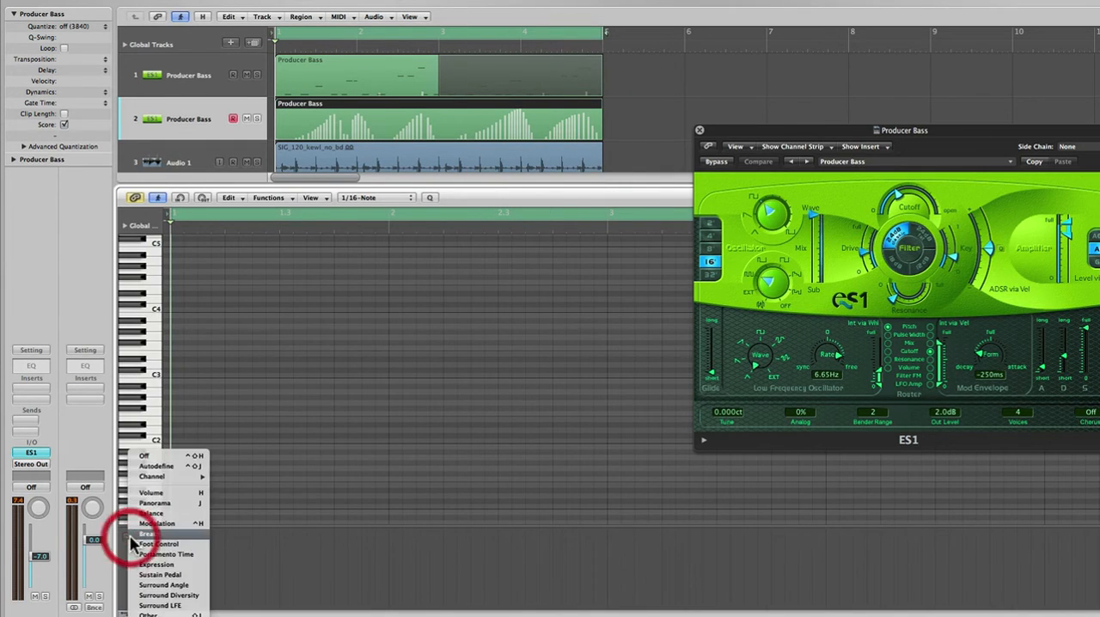
left_click(147, 524)
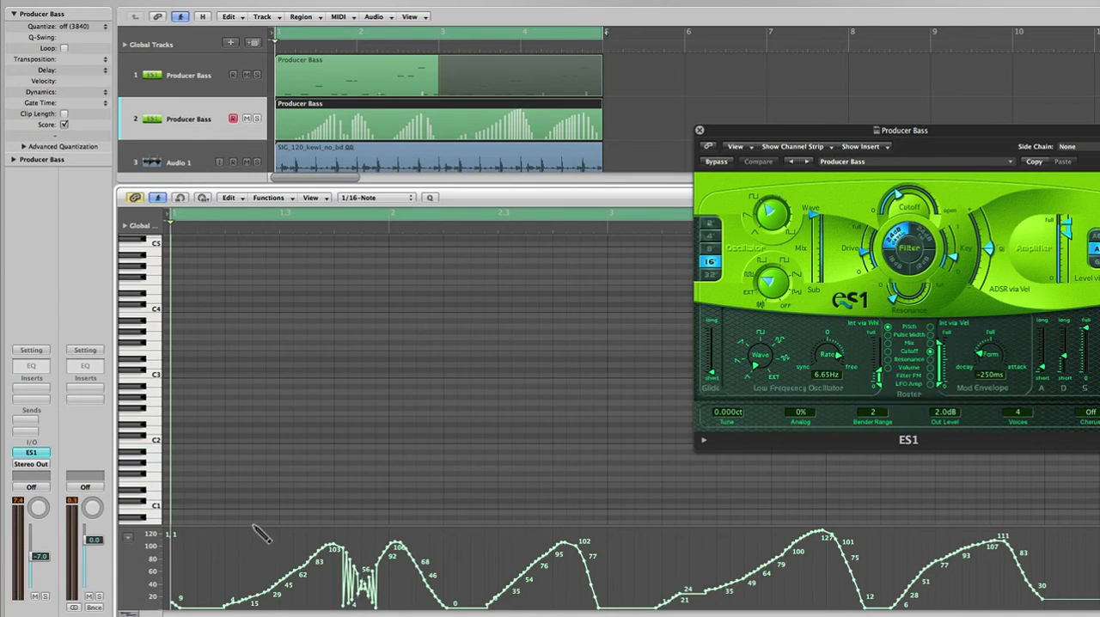
mouse_move(346, 553)
left_mouse_down()
mouse_move(371, 579)
mouse_move(383, 561)
left_mouse_up()
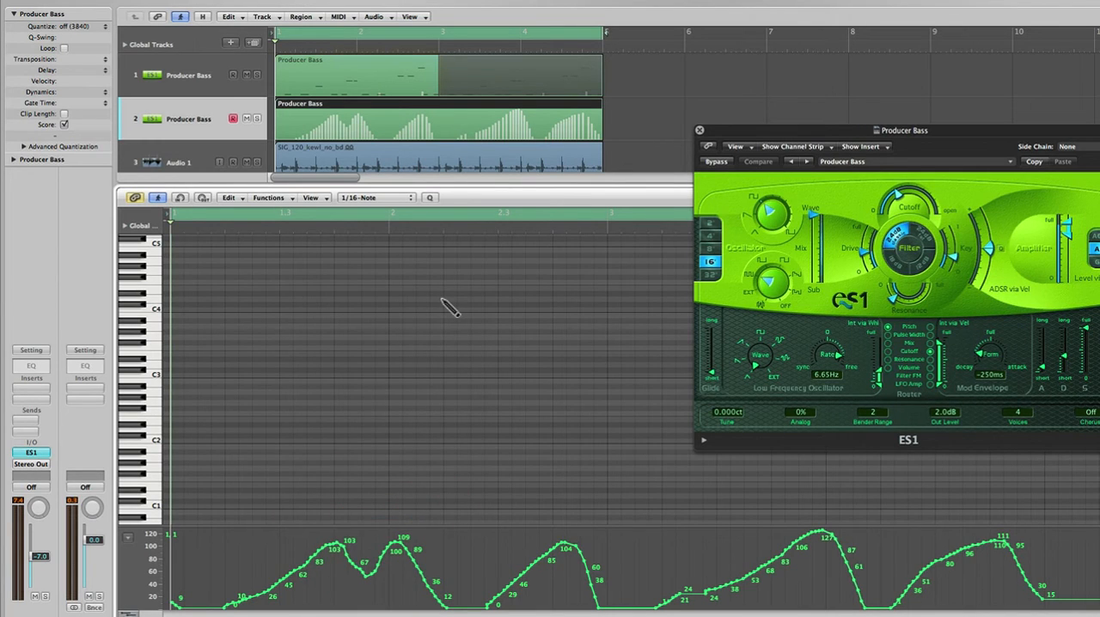
key("space")
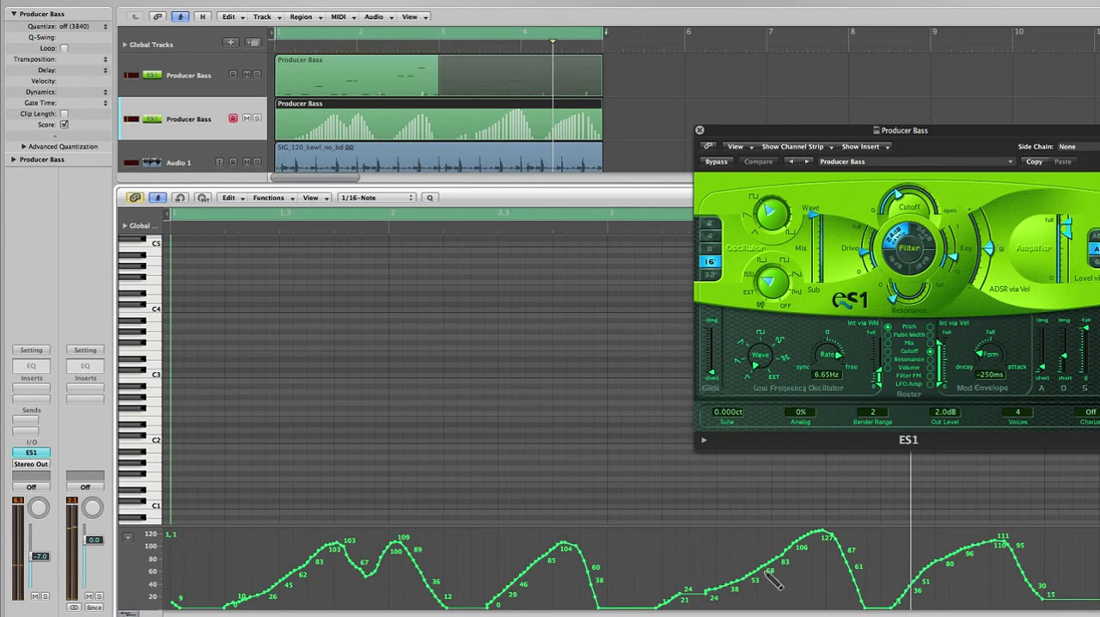
Smooth the uneven section of the rising modulation curve shortly after bar 3 into an even ramp.
mouse_move(773, 581)
left_mouse_down()
mouse_move(762, 564)
mouse_move(742, 585)
mouse_move(680, 591)
left_mouse_up()
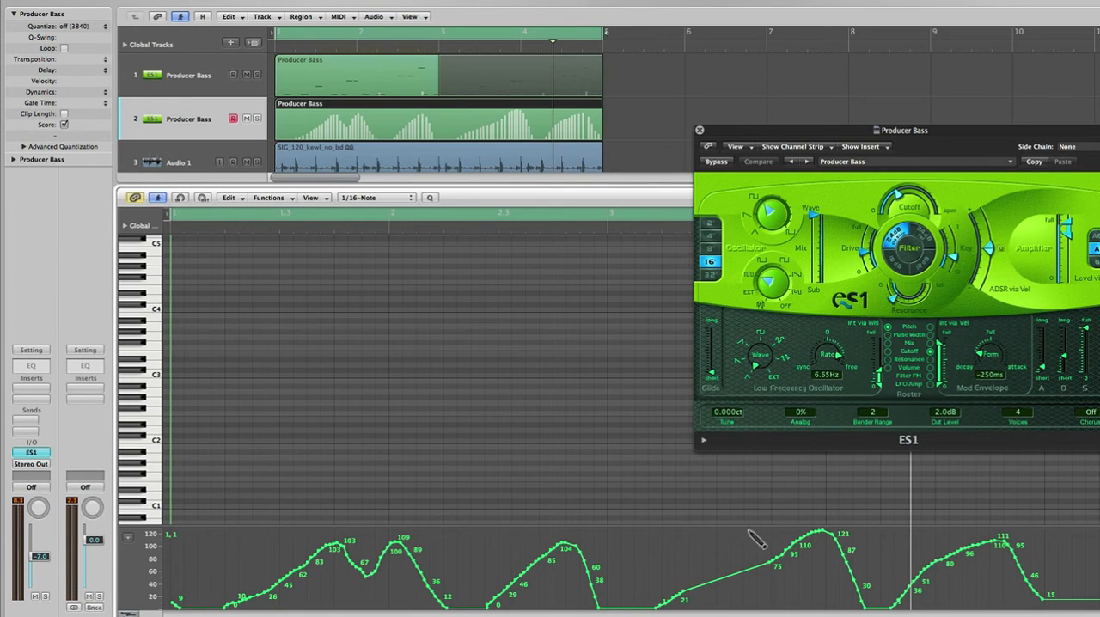
right_click(722, 476)
left_click(722, 475)
mouse_move(758, 570)
left_mouse_down()
mouse_move(697, 581)
mouse_move(700, 552)
mouse_move(699, 585)
left_mouse_up()
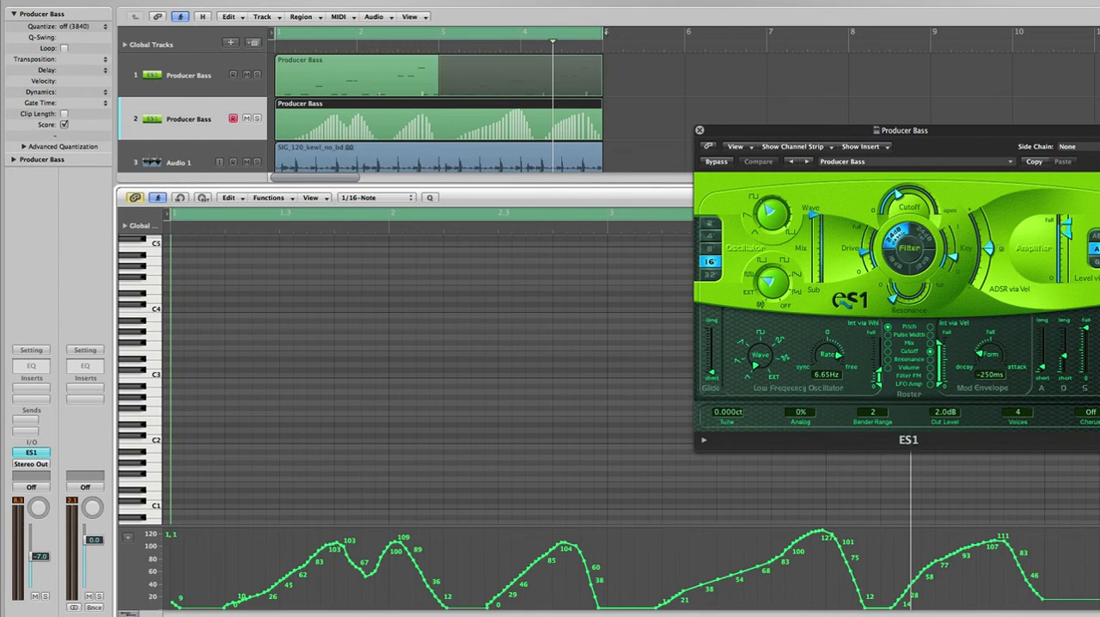
Replace the Piano Roll with the Mixer and create an alias of the first track's bass region on the Inst 1 track.
left_click(129, 610)
left_click(466, 238)
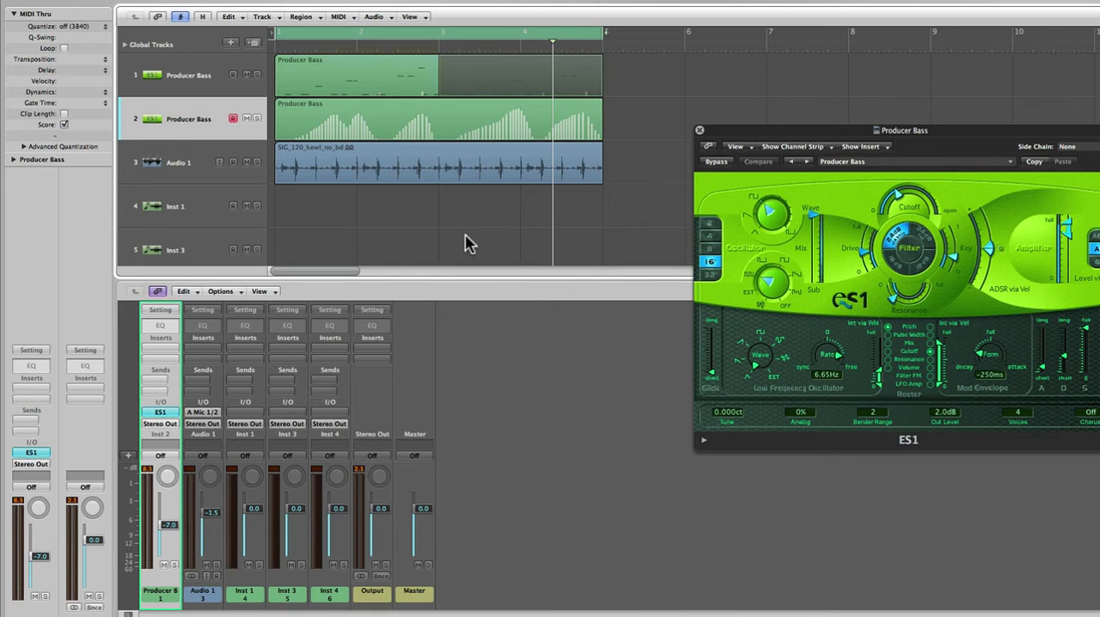
left_click(348, 86)
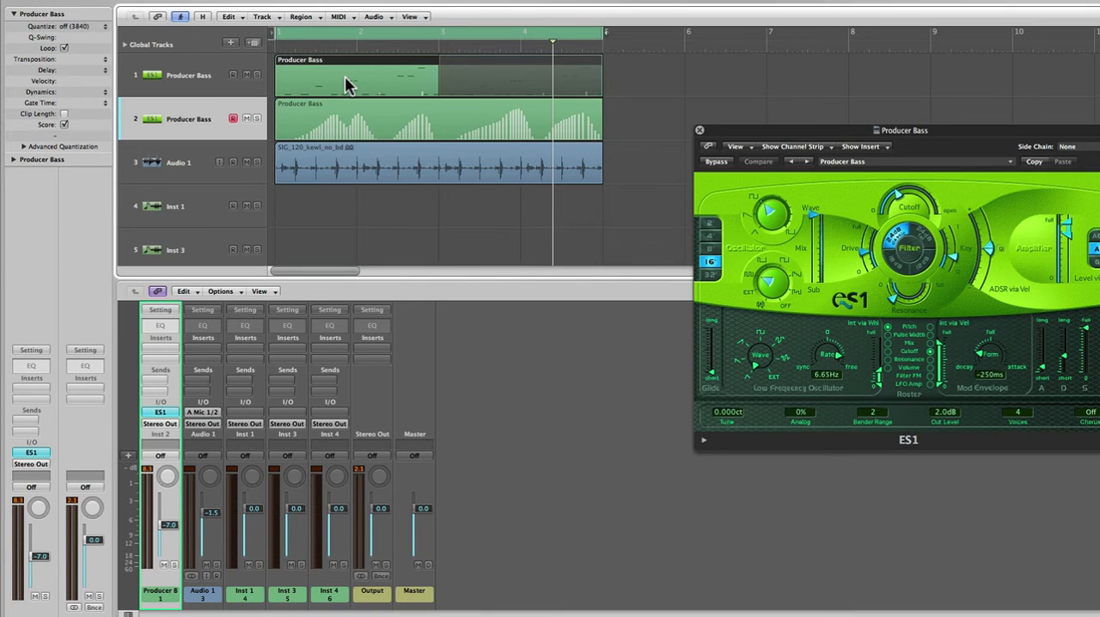
left_click_drag(348, 85, 339, 203)
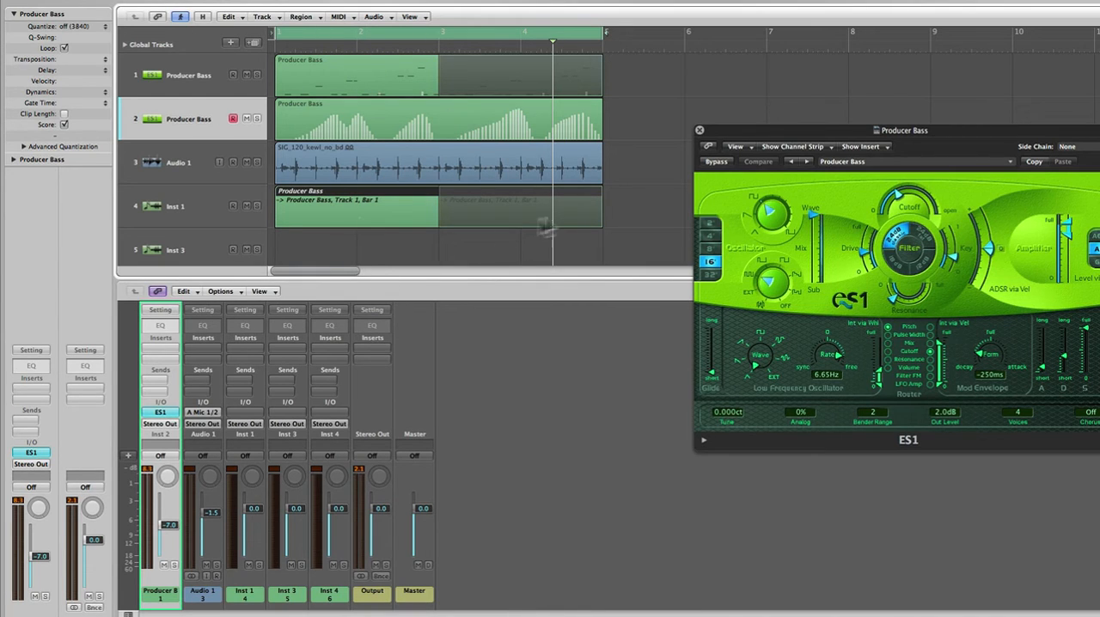
Insert the ES2 synthesizer as the instrument on the Inst 1 track.
left_click(184, 208)
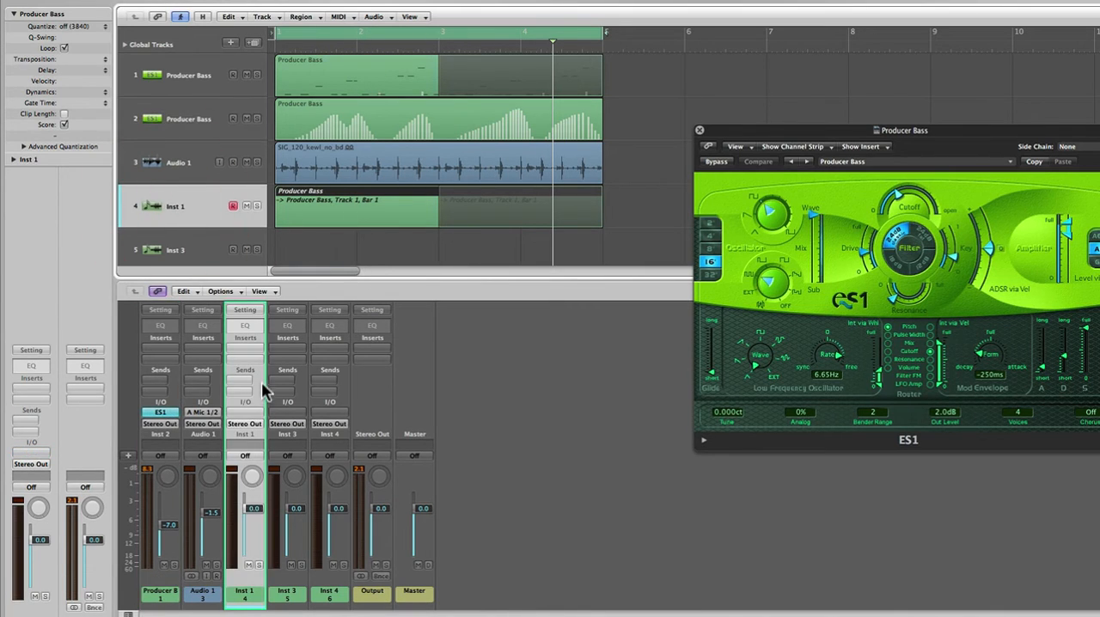
left_click(244, 411)
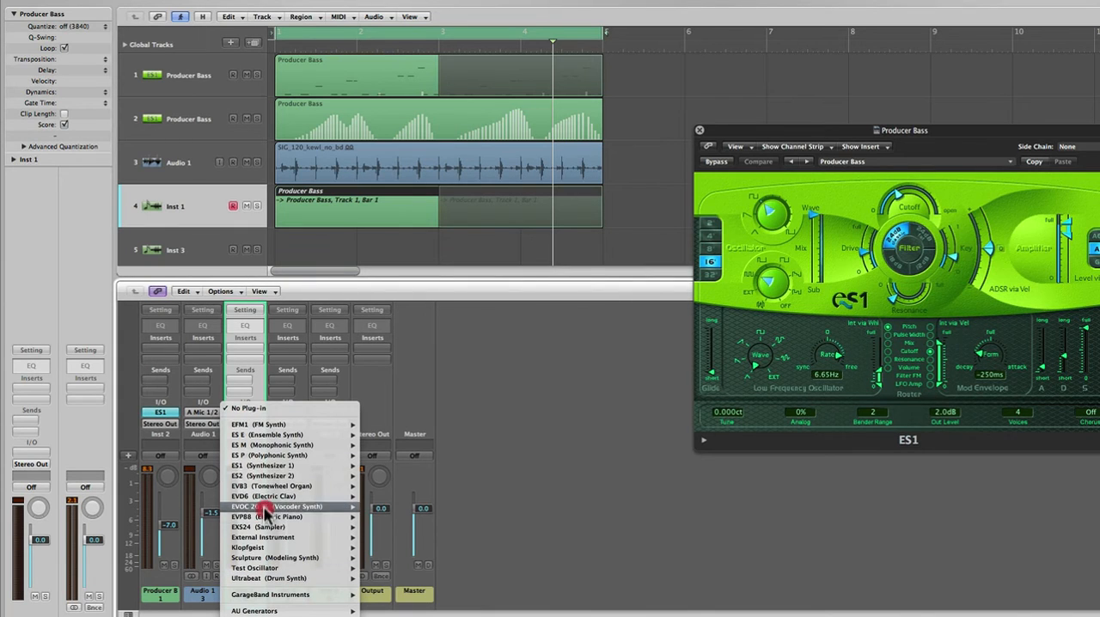
left_click(262, 475)
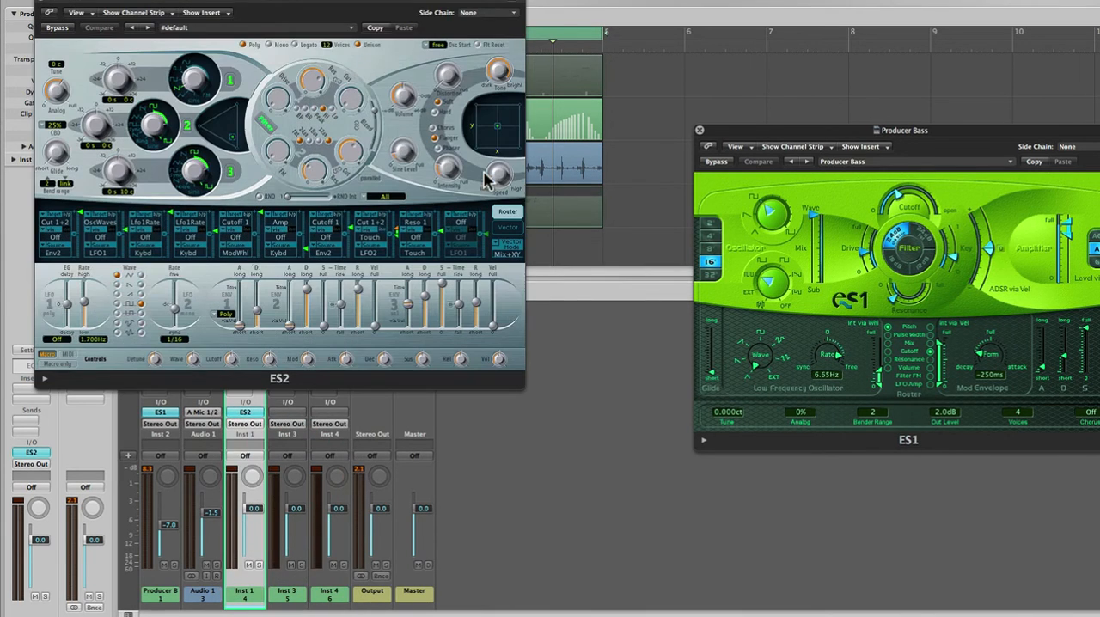
Load the Hybrid preset from 03 Synth Bass in the ES2, then lower that track's volume to -18.0 dB.
left_click(341, 30)
mouse_move(381, 165)
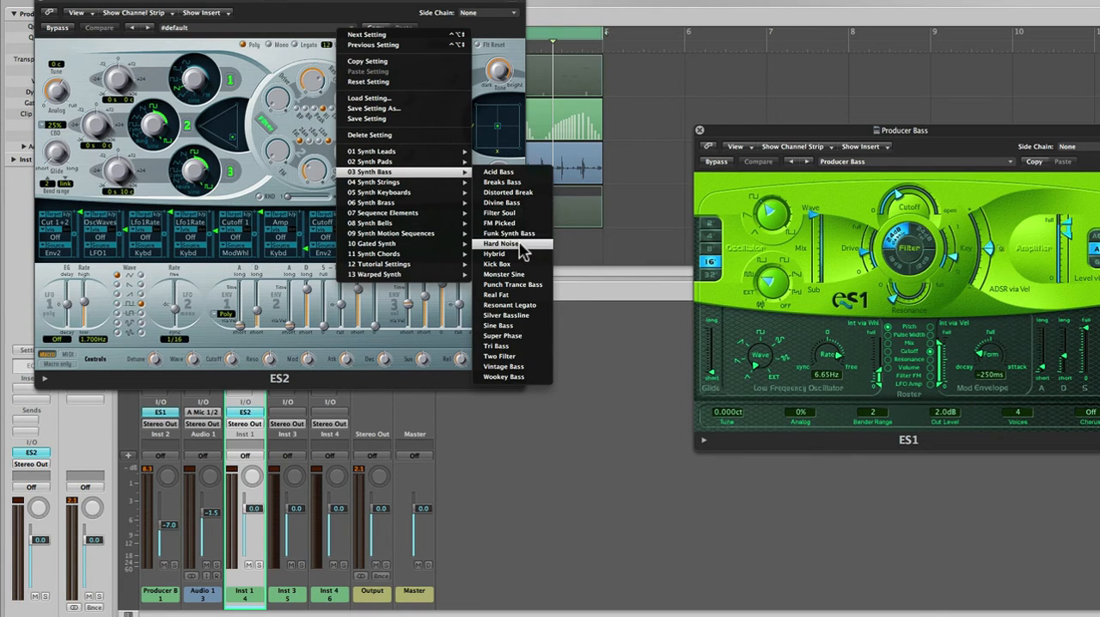
left_click(495, 254)
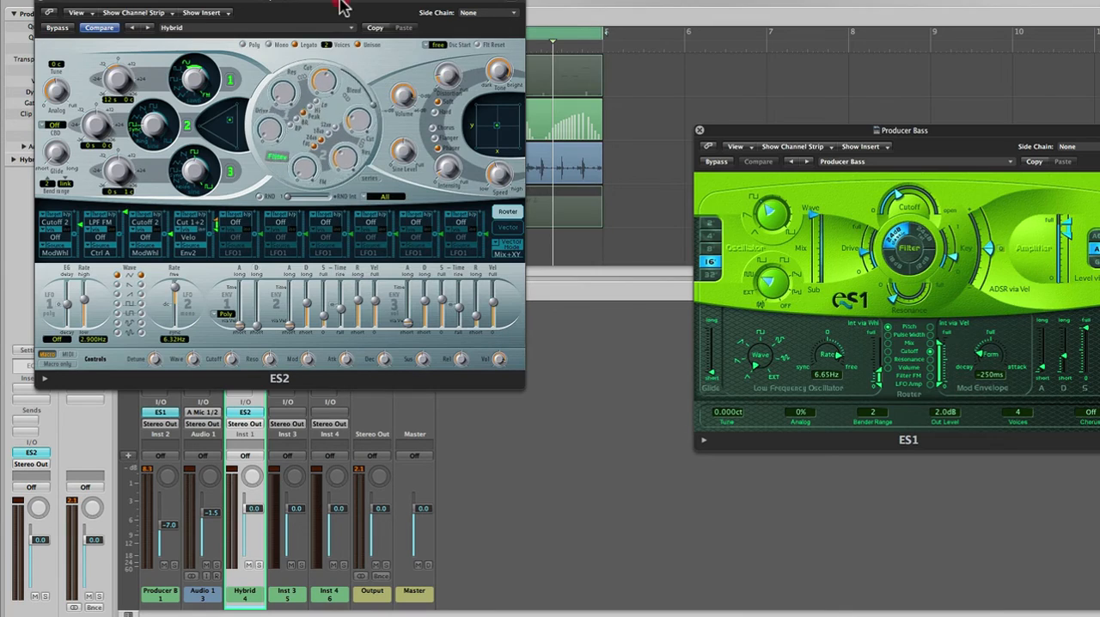
left_click_drag(342, 7, 917, 39)
left_click_drag(246, 521, 248, 587)
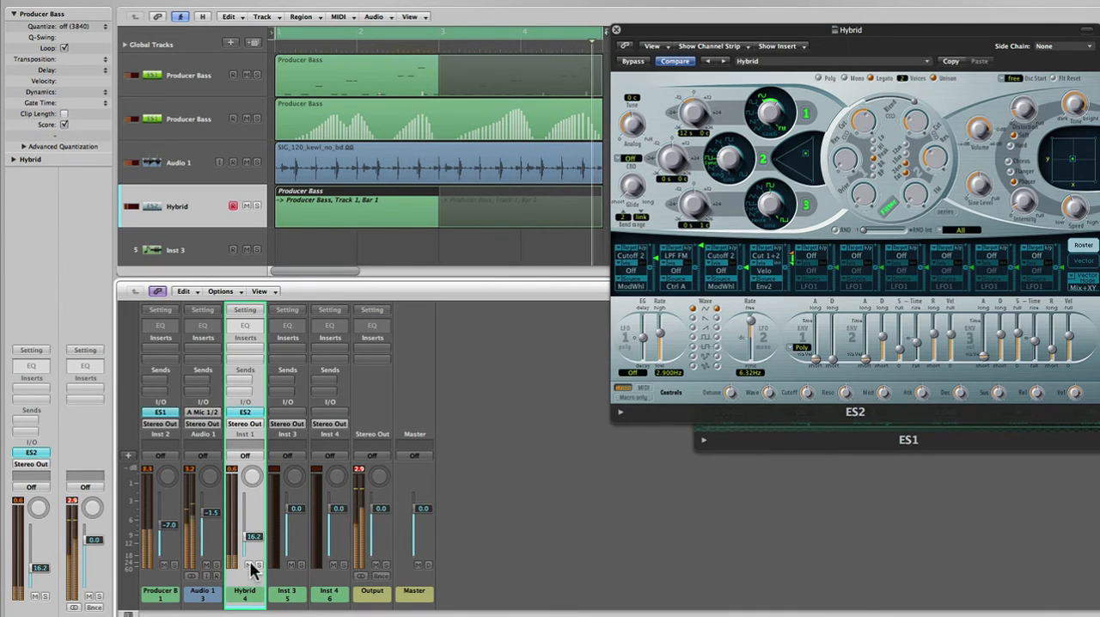
left_click_drag(260, 536, 259, 542)
Open the first track's bass region in the Piano Roll and copy the note at beat 2.3 to C3 slightly earlier.
double_click(391, 77)
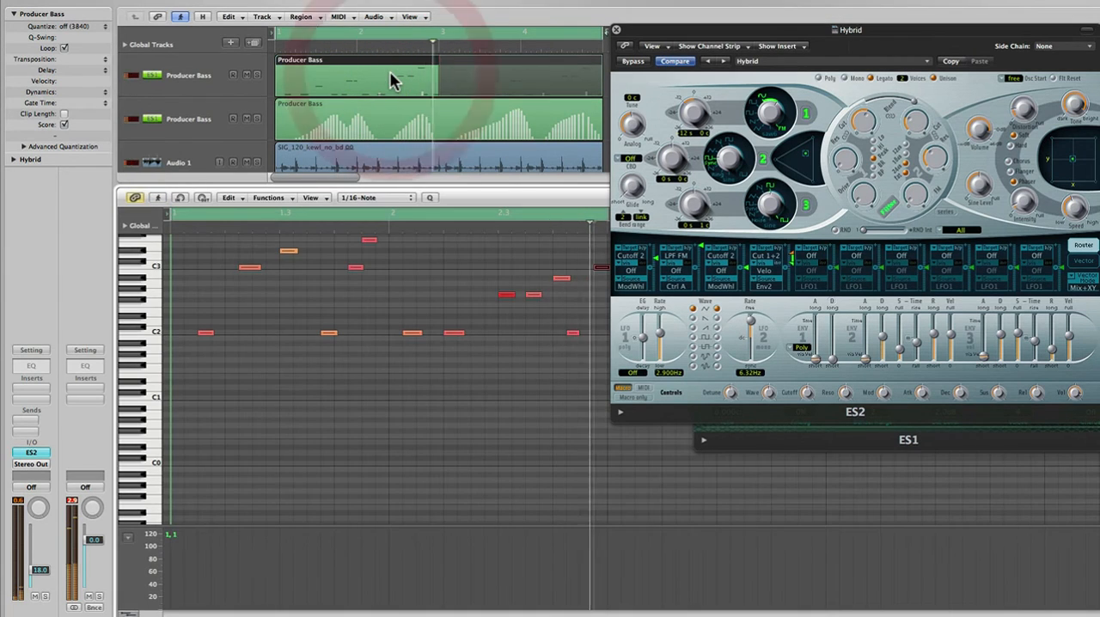
left_click_drag(507, 293, 492, 247)
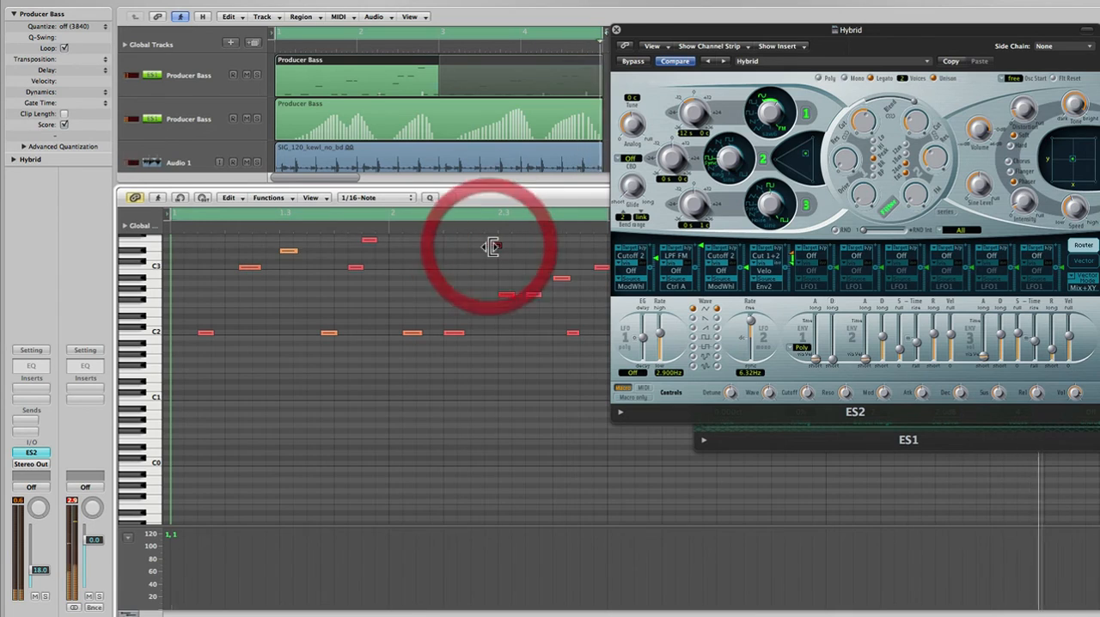
key("space")
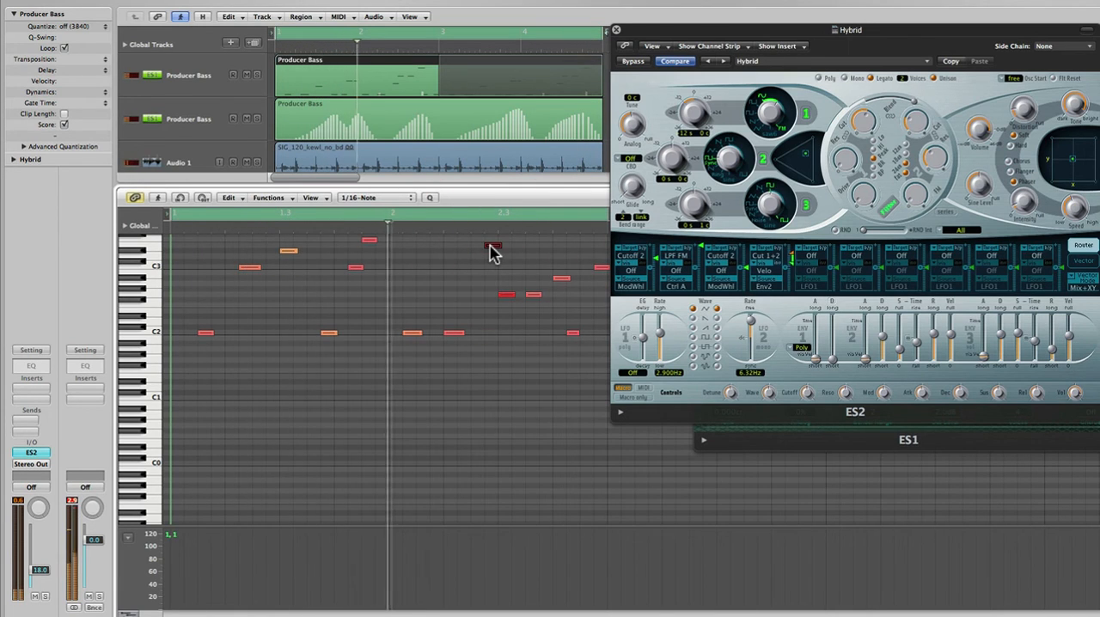
left_click_drag(491, 248, 491, 268)
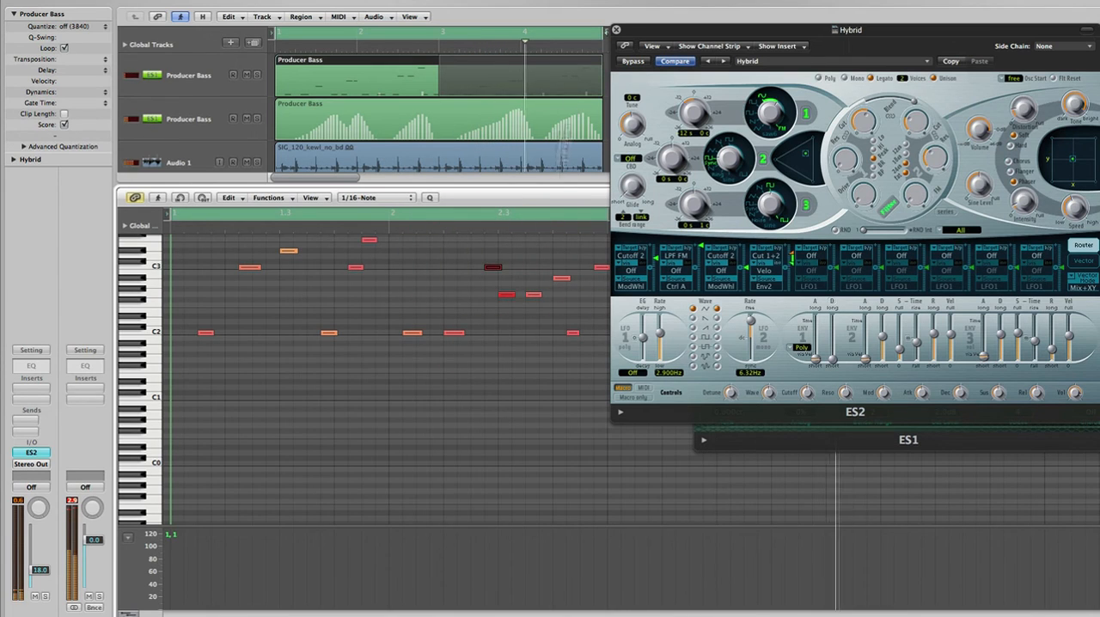
Close the ES2 window and the Piano Roll, clear the region selection, and stop playback.
left_click(617, 32)
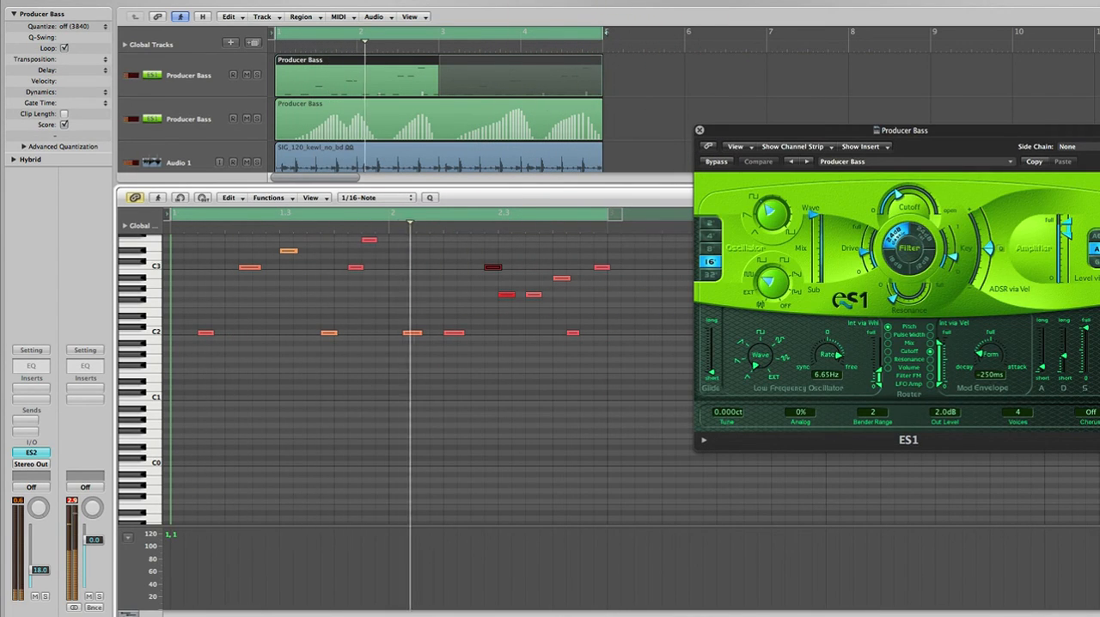
left_click(246, 610)
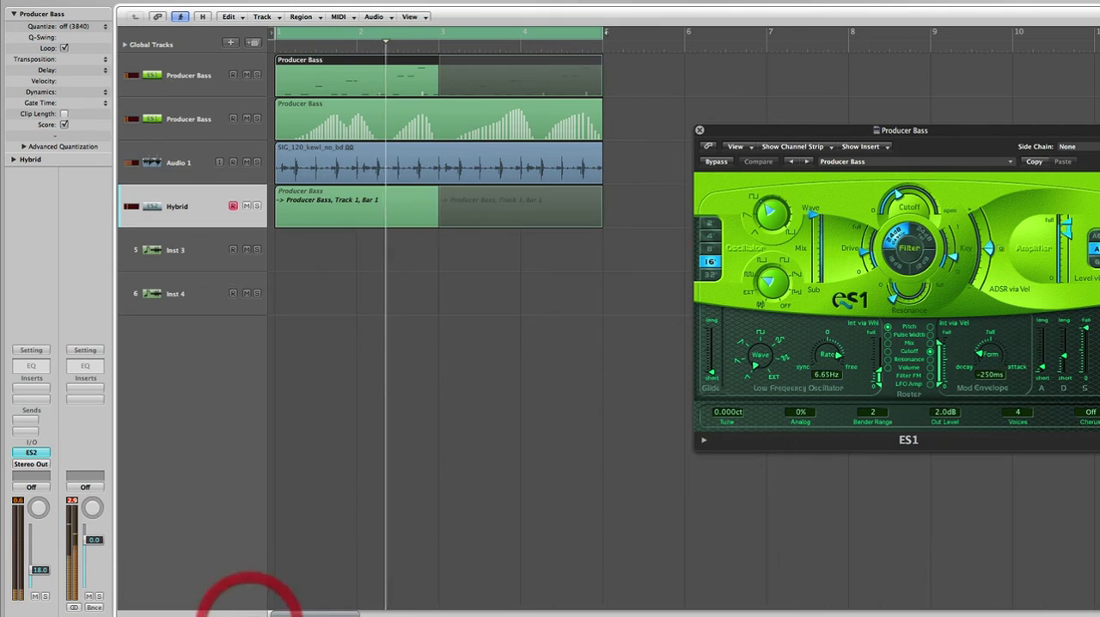
left_click(411, 330)
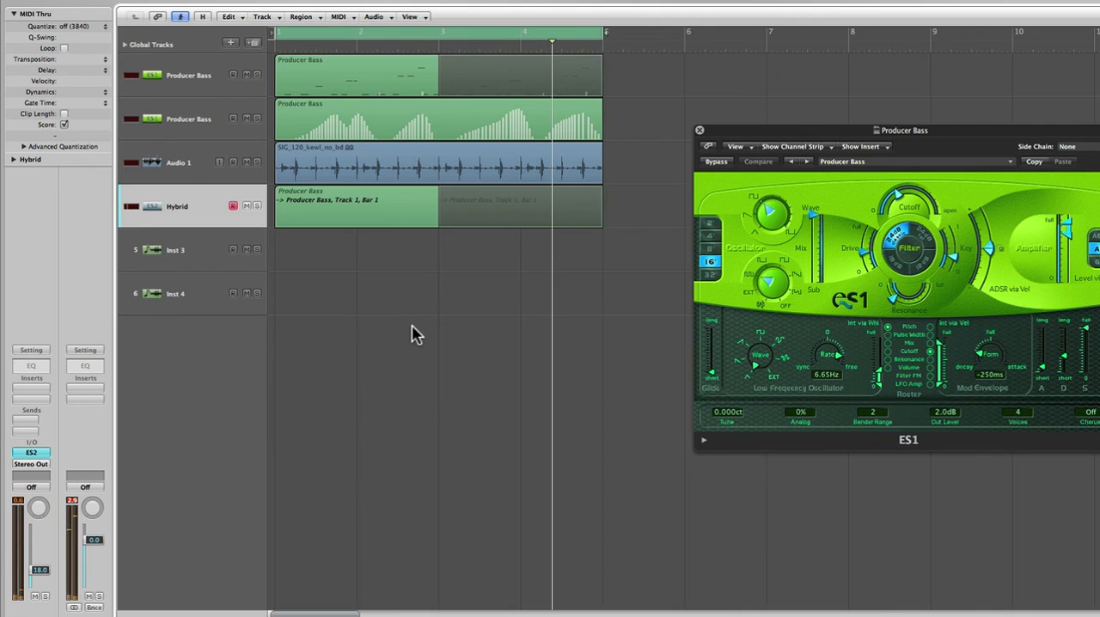
key("space")
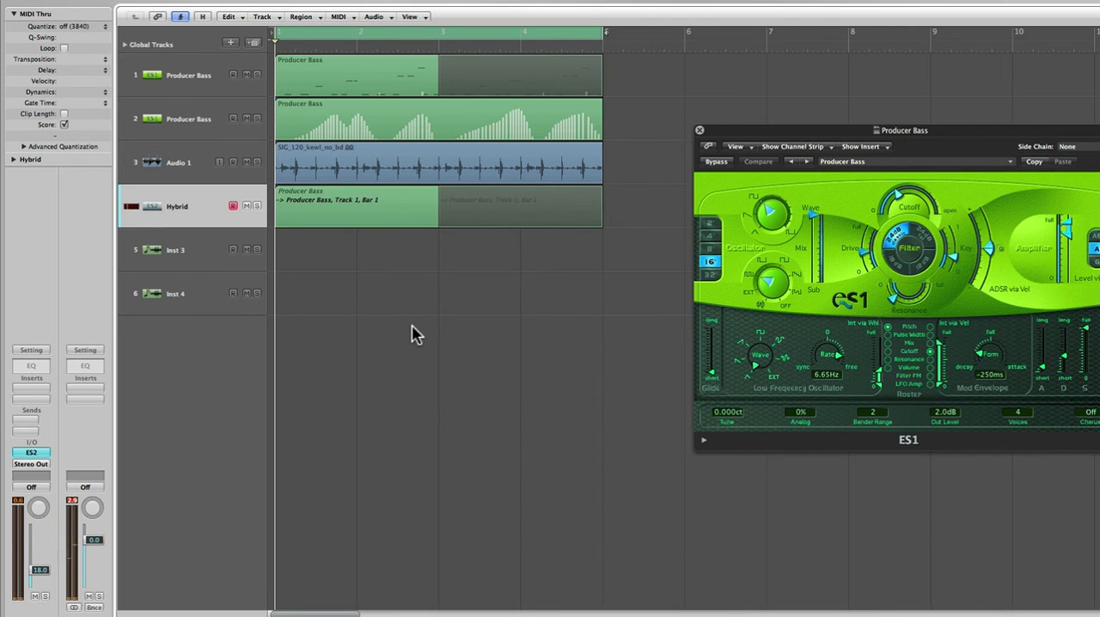